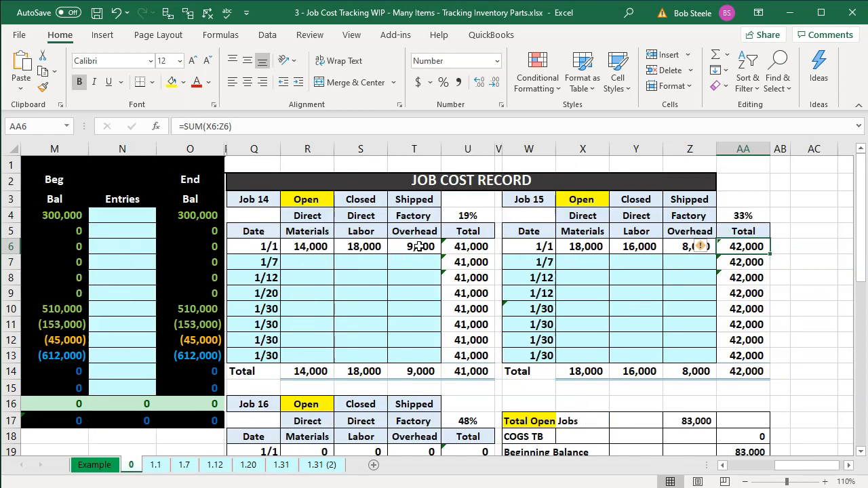
Step: Look up Job 14's 1/1 direct materials cost in the job cost record, and switch to QuickBooks
left_click(308, 262)
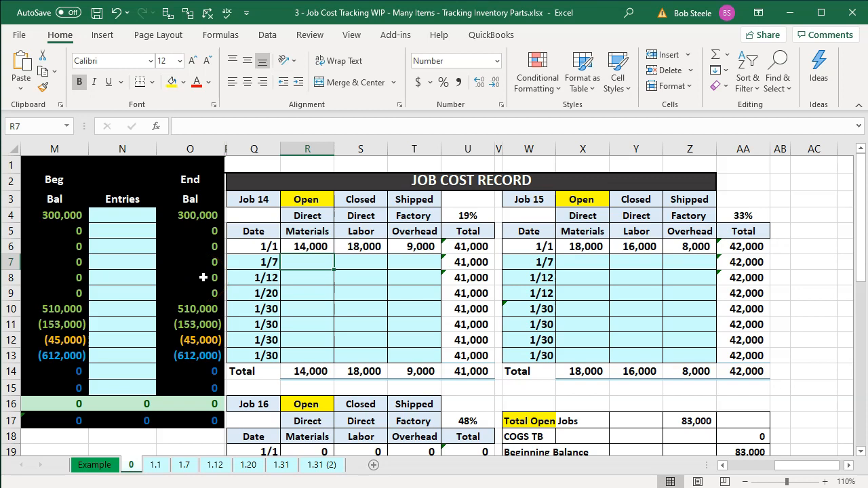
left_click(299, 247)
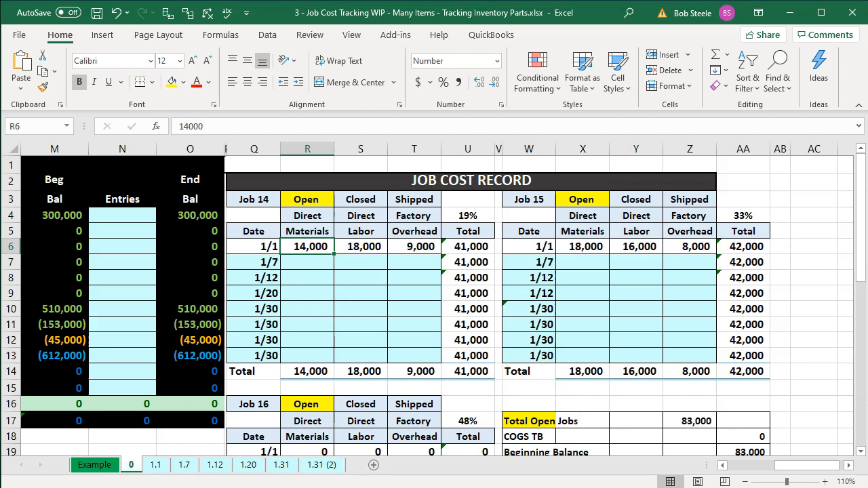
left_click(632, 486)
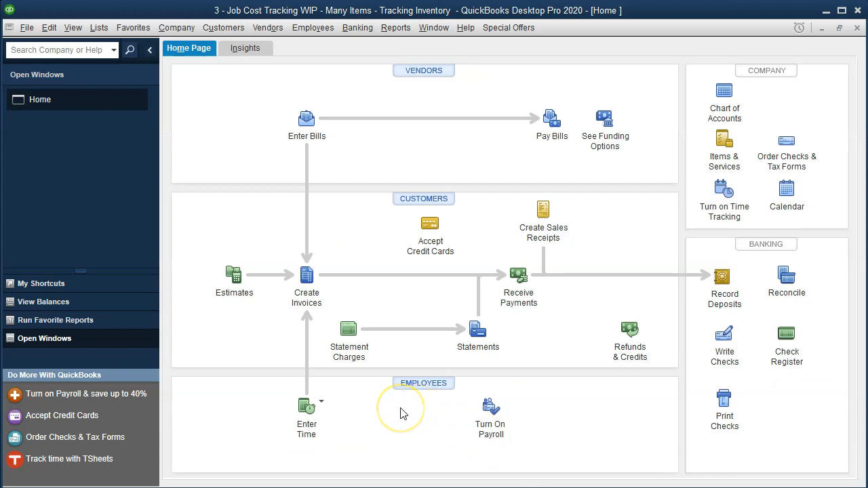
Step: Start writing a check and create the required bank account with the name Checking
left_click(725, 349)
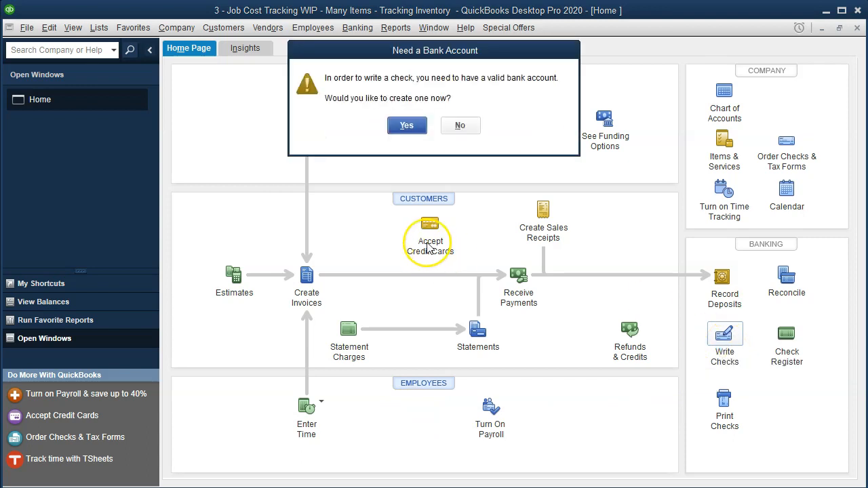
left_click(406, 124)
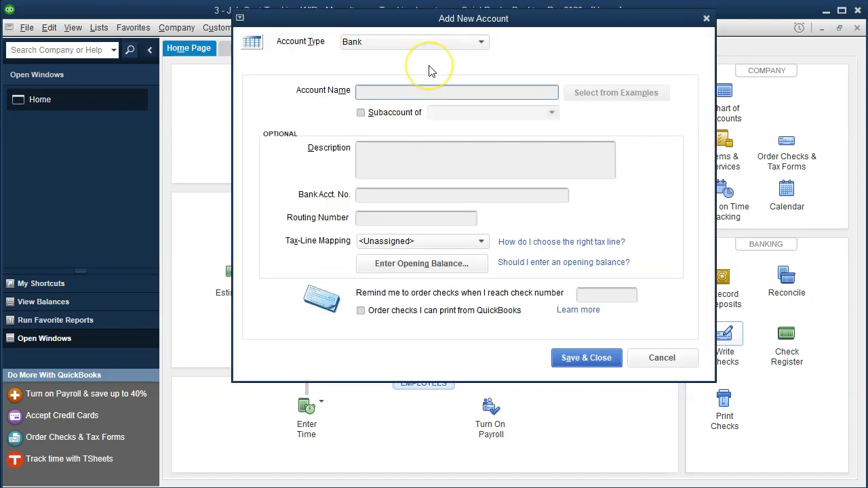
type("Checking")
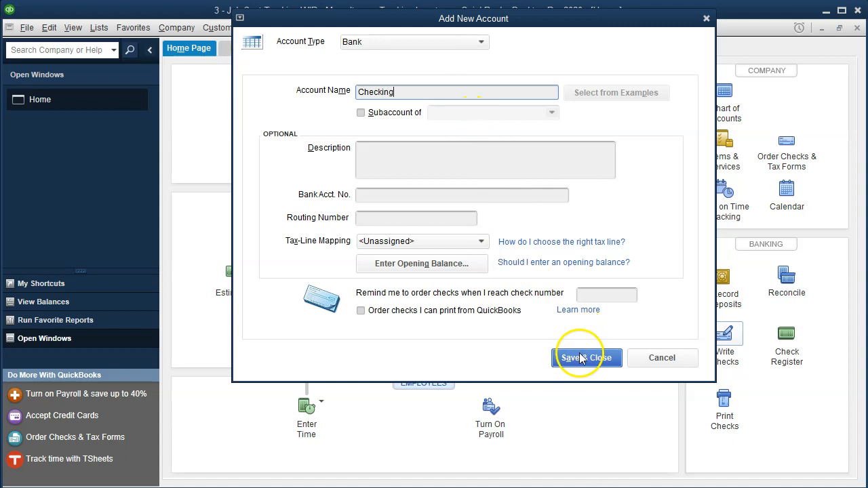
left_click(582, 357)
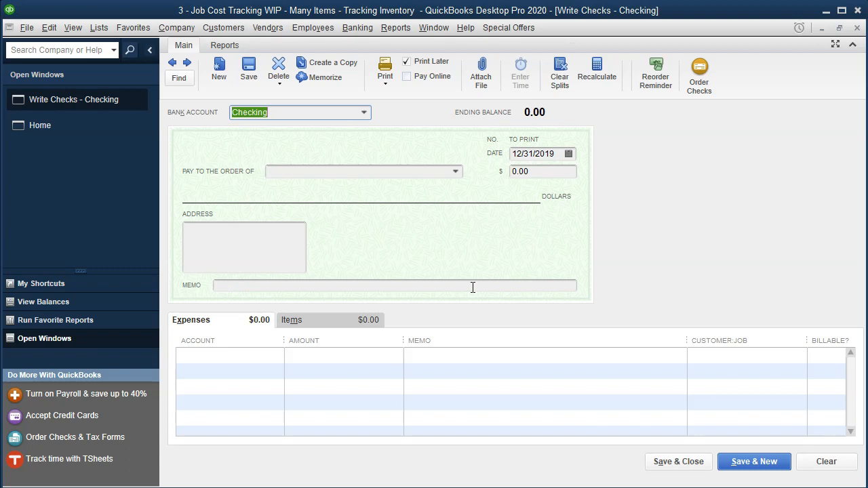
Step: Show the check's item lines and advance from the bank account through the check fields to the first item row
left_click(373, 327)
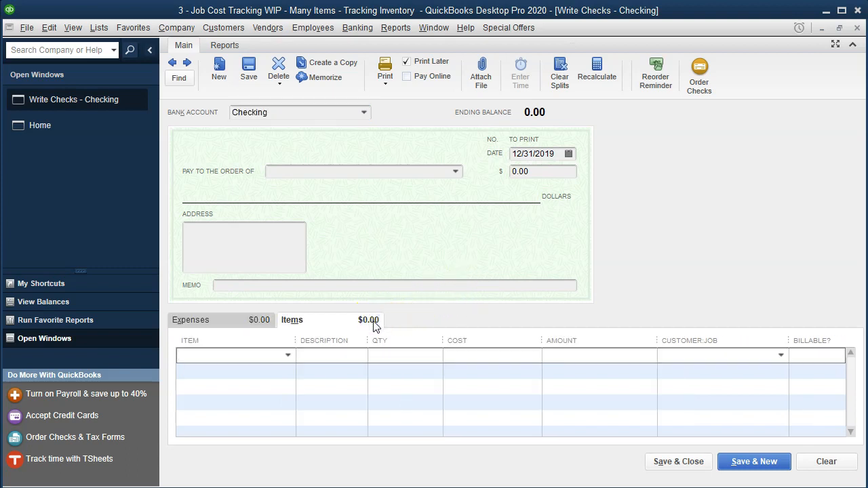
left_click(333, 111)
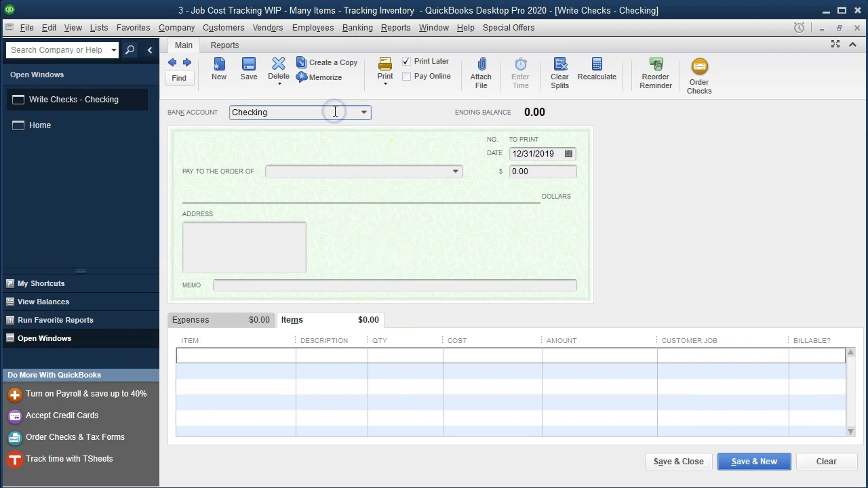
key("Tab")
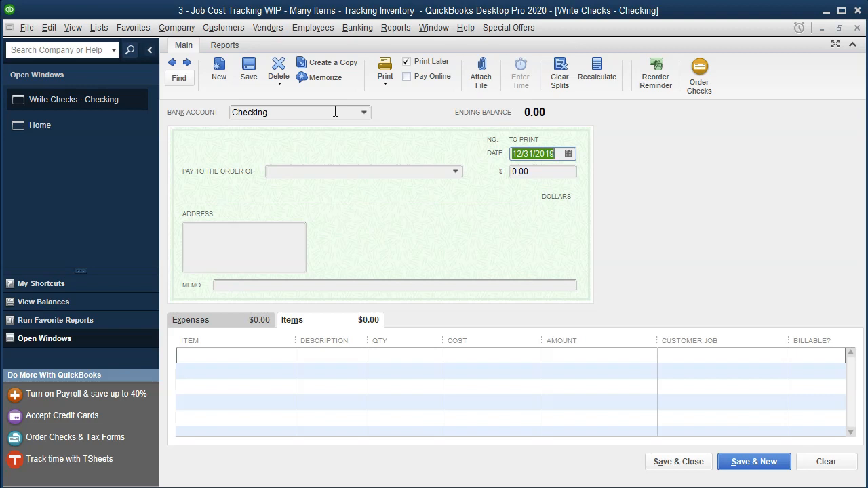
key("Tab")
key("Tab")
key("Tab")
key("Tab")
key("Tab")
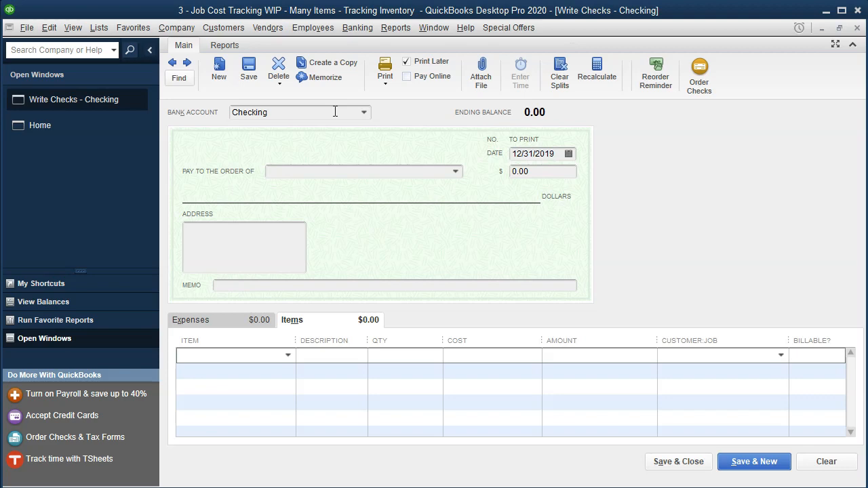
Step: Recheck Job 14's direct materials in Excel, and add a Cement render line costing 8,000, declining the item cost update and suppressing future prompts
left_click(420, 487)
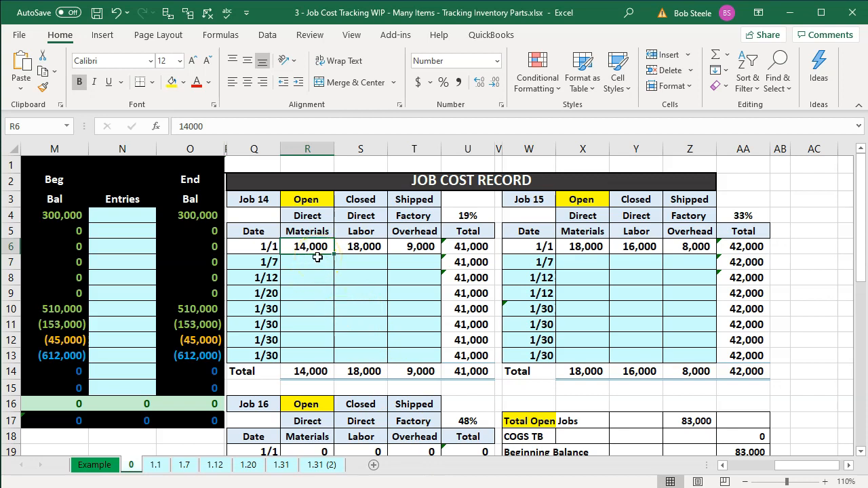
left_click(789, 13)
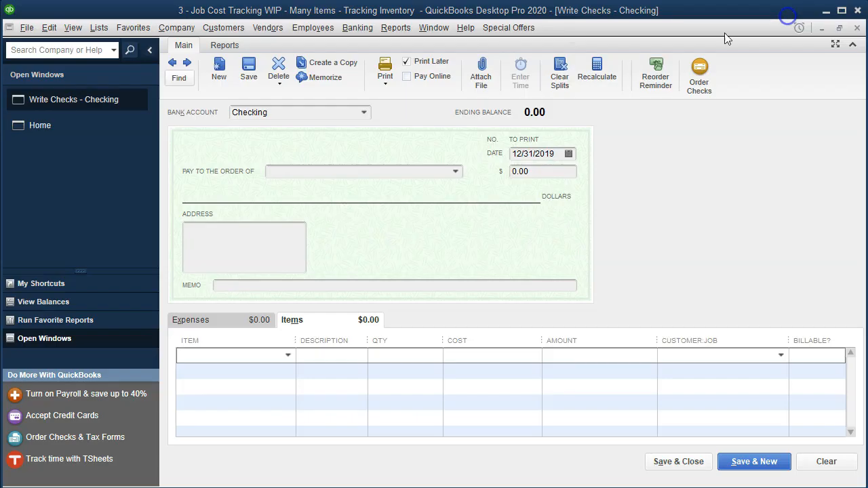
left_click(288, 354)
left_click(217, 131)
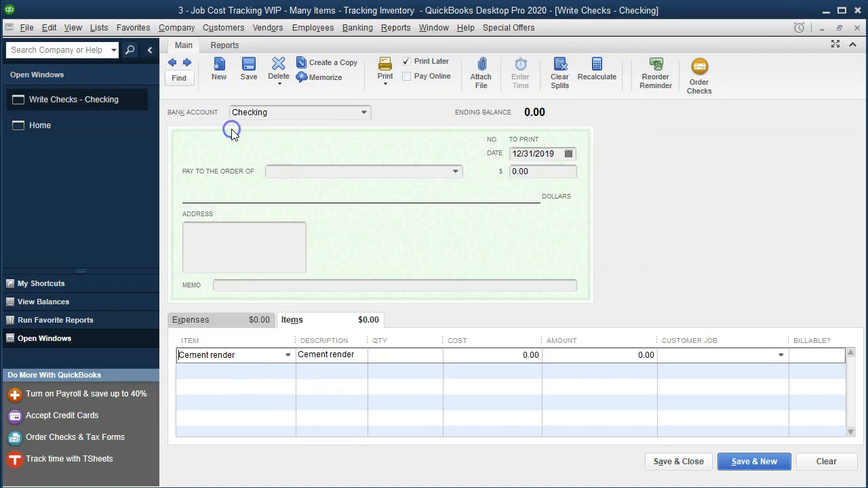
key("Tab")
key("Tab")
key("Tab")
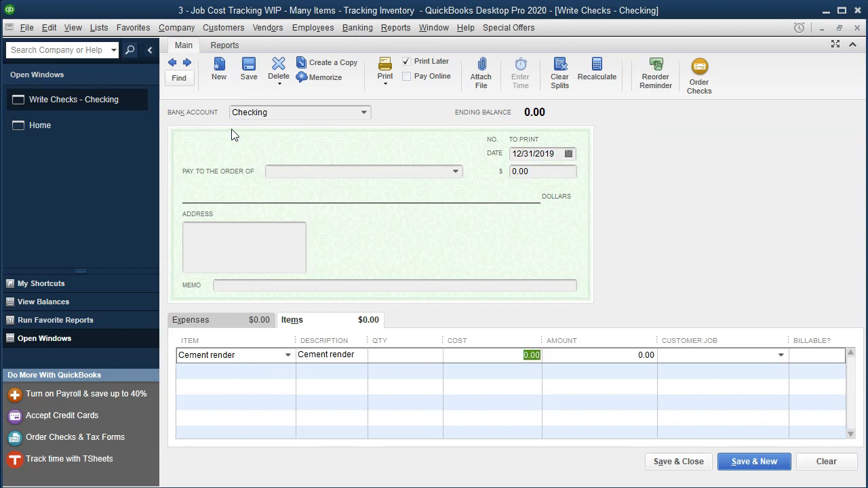
type("8000")
key("Tab")
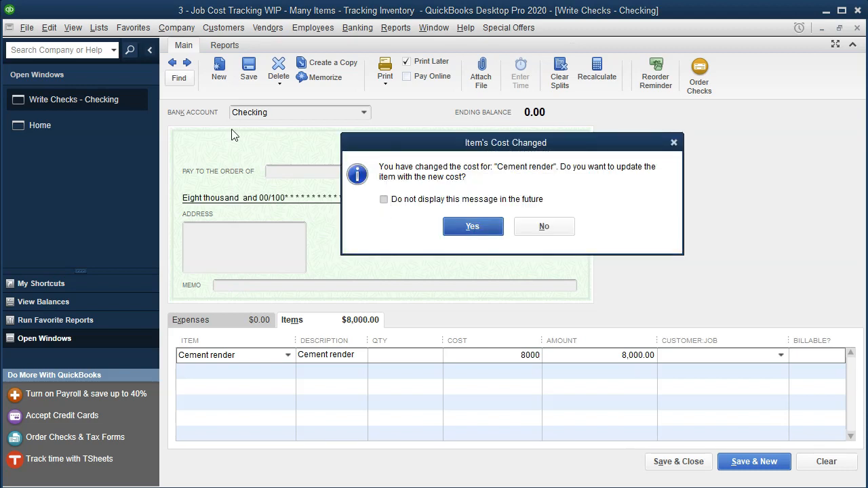
left_click(384, 200)
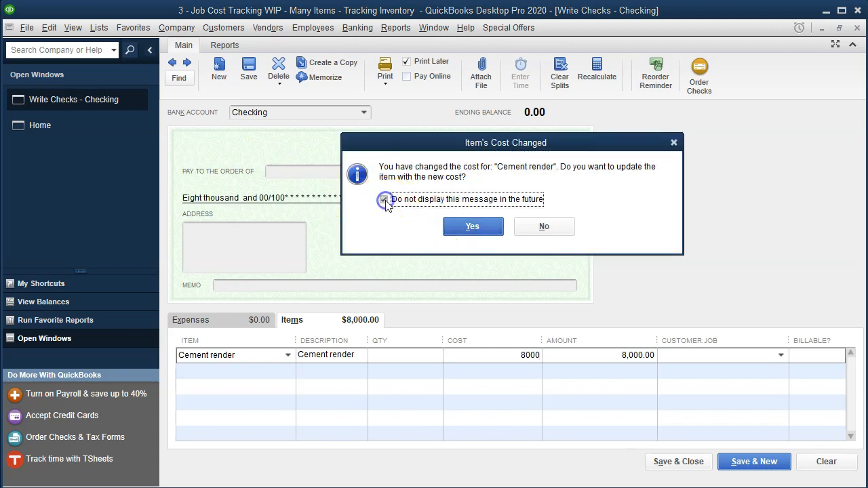
left_click(566, 234)
Step: Assign the Cement render line to the customer's job 14 and go on to the next item row
left_click(691, 357)
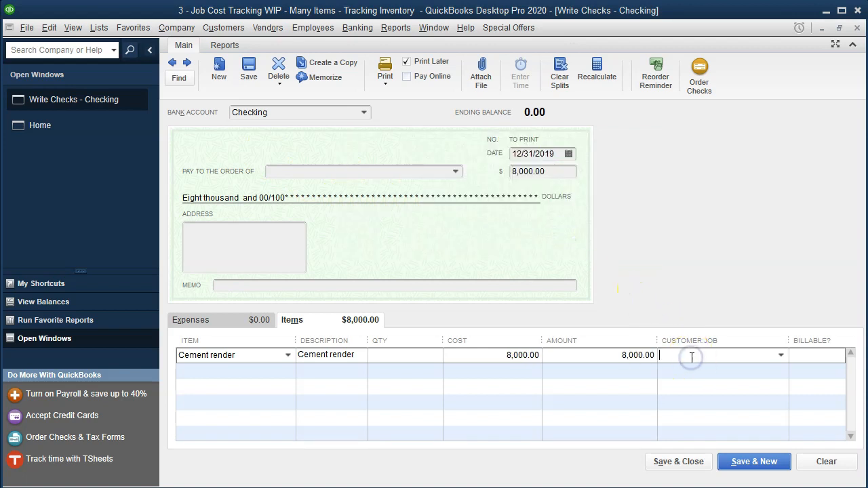
type("Smith Customer:14")
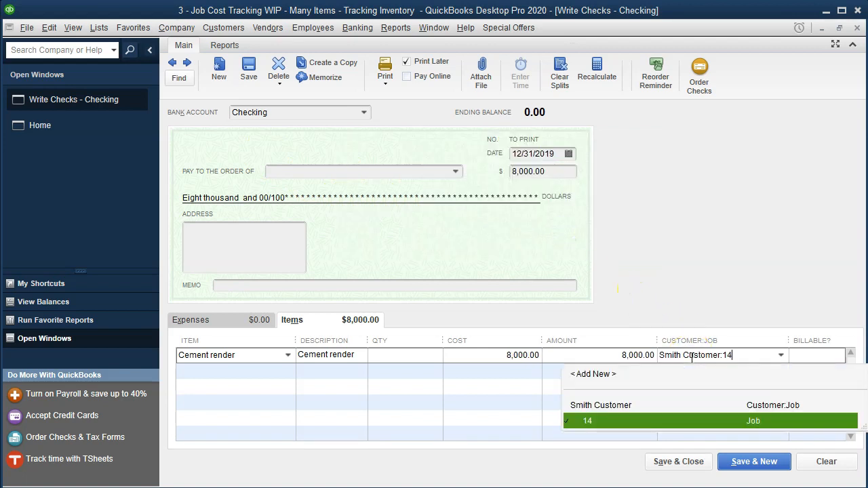
key("Tab")
key("Tab")
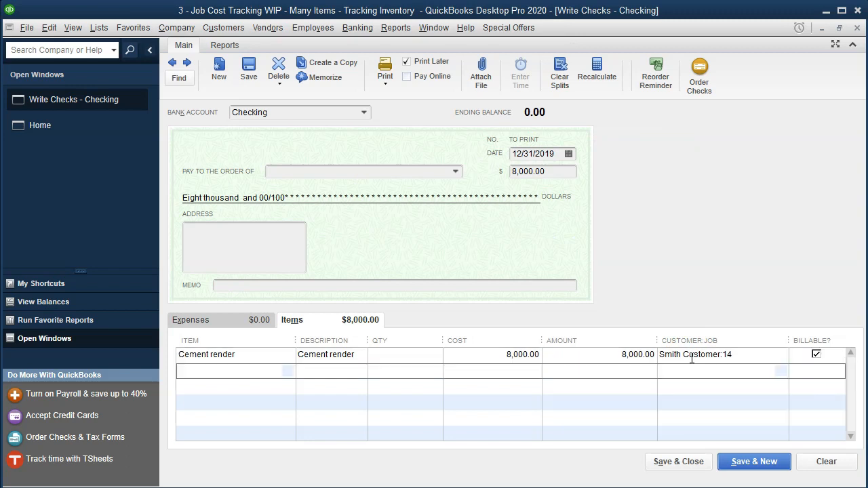
Step: Add a second check item line for the dropped, coffered ceiling with a cost of 5,000
left_click(289, 371)
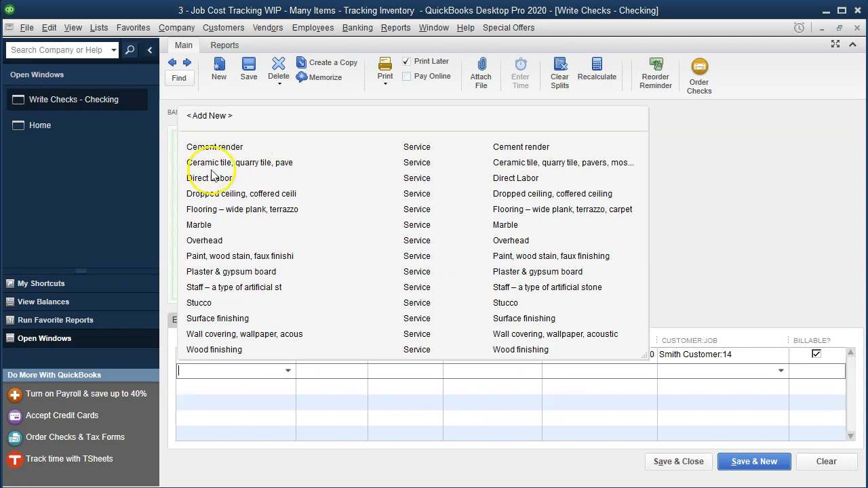
left_click(203, 194)
key("Tab")
key("Tab")
type("5000")
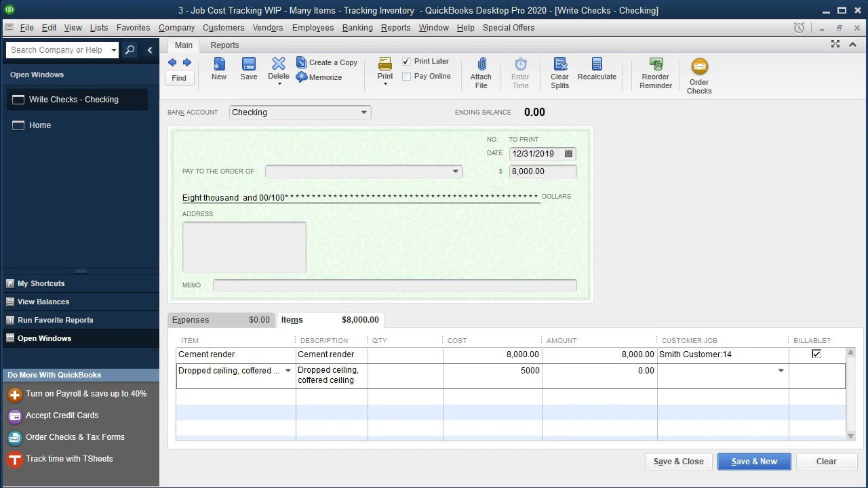
key("Tab")
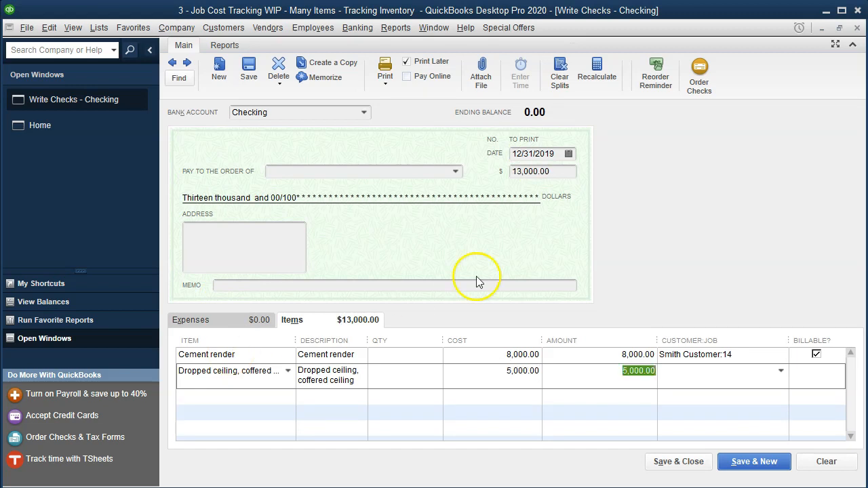
Step: Widen the item and description columns, and assign the dropped ceiling line to the customer's job 14
left_click_drag(292, 339, 317, 339)
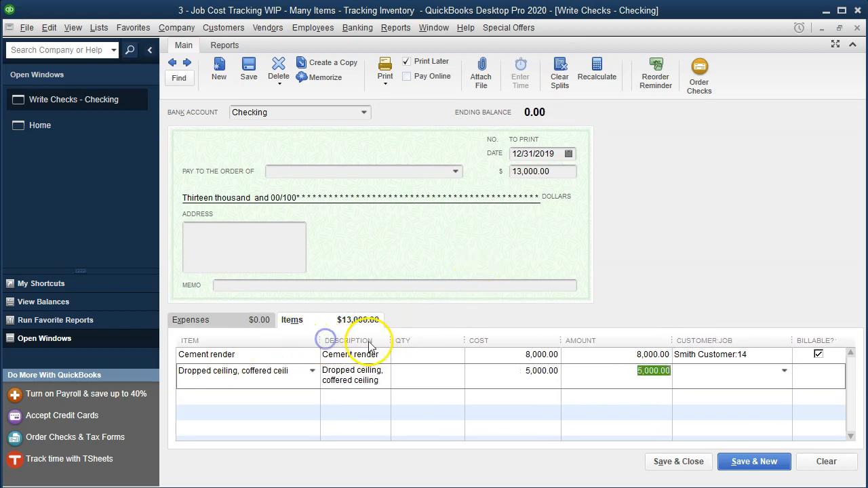
left_click_drag(395, 339, 435, 347)
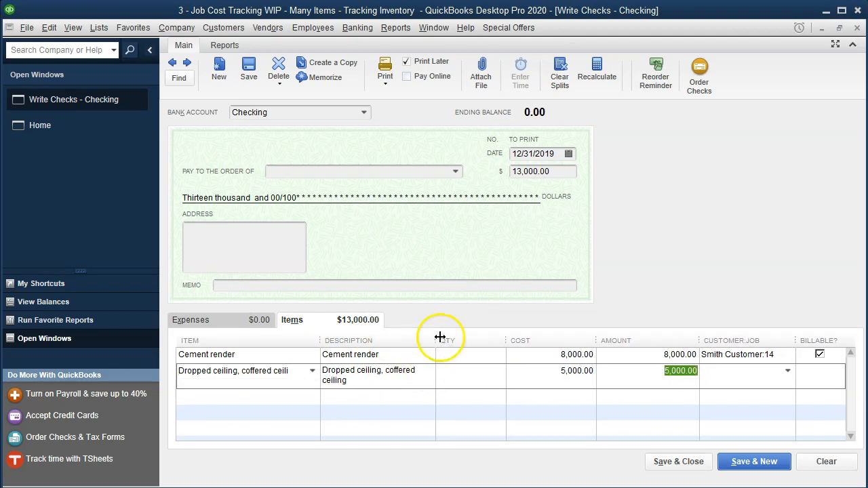
left_click(723, 380)
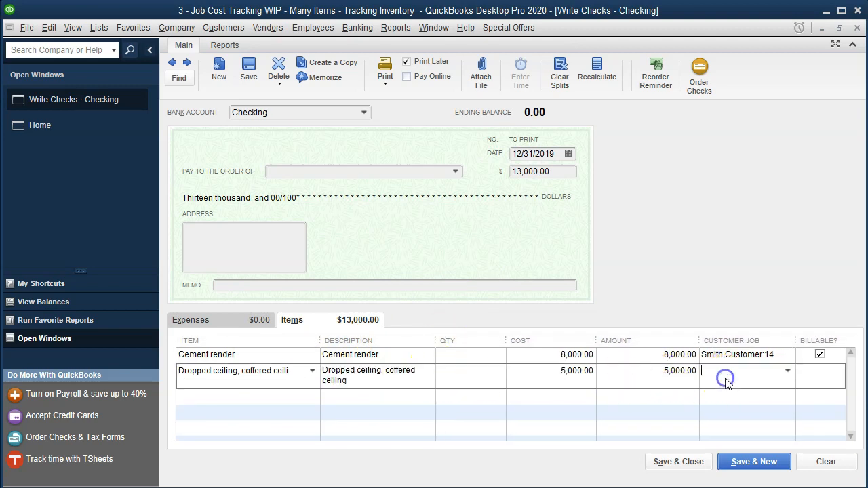
type("Smith Customer:14")
key("Tab")
key("Tab")
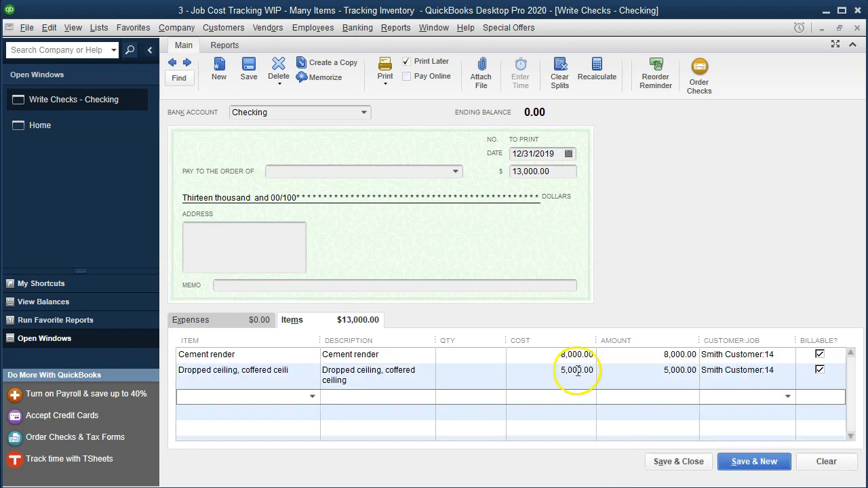
Step: Add a third check item line for Flooring – wide plank, terrazzo with a cost of 1,000
left_click(313, 397)
left_click(203, 235)
key("Tab")
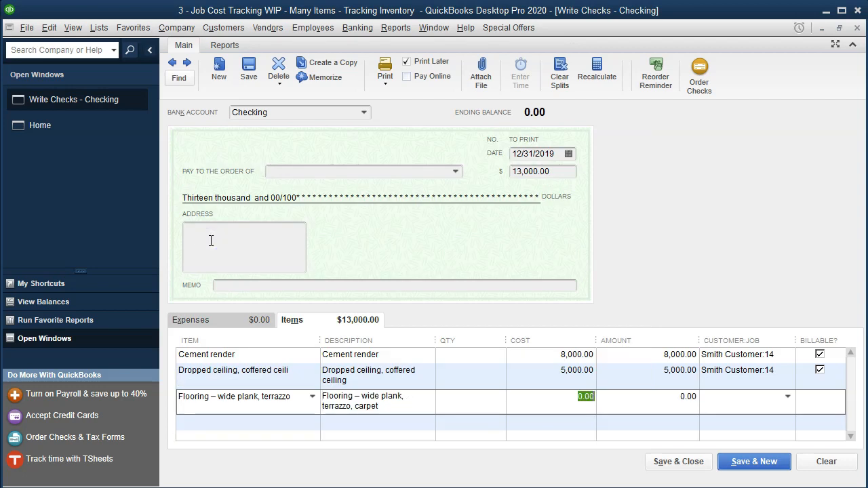
type("1000")
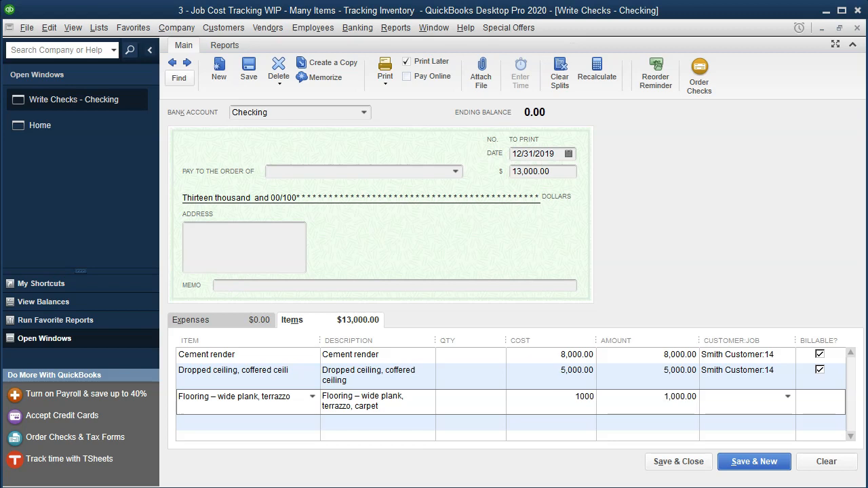
key("Tab")
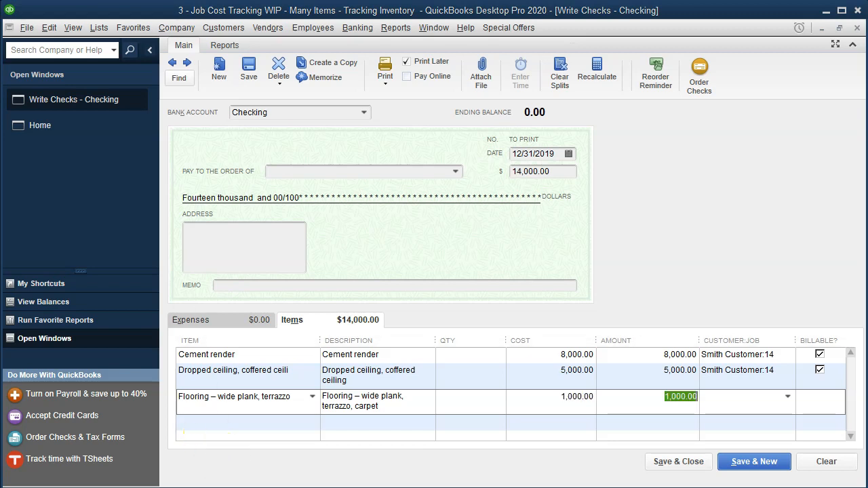
Step: Look up Job 14's direct labor total in the Excel job cost record, and return to the QuickBooks check
key("alt+Tab")
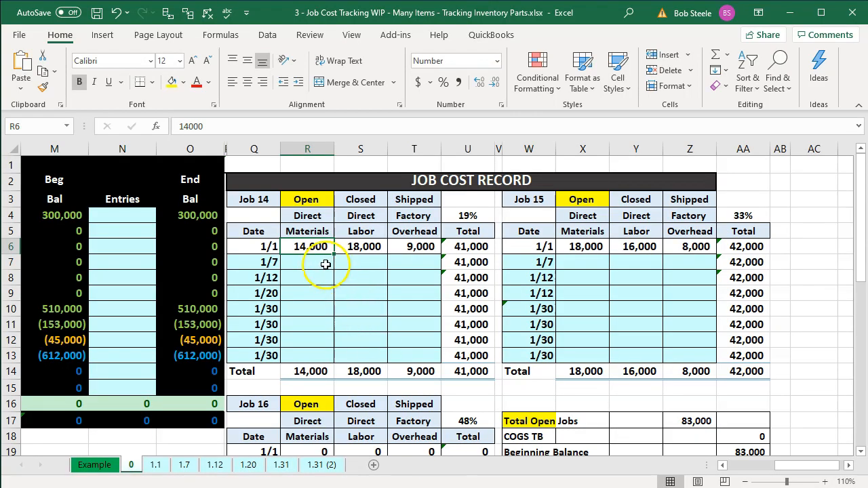
left_click(360, 371)
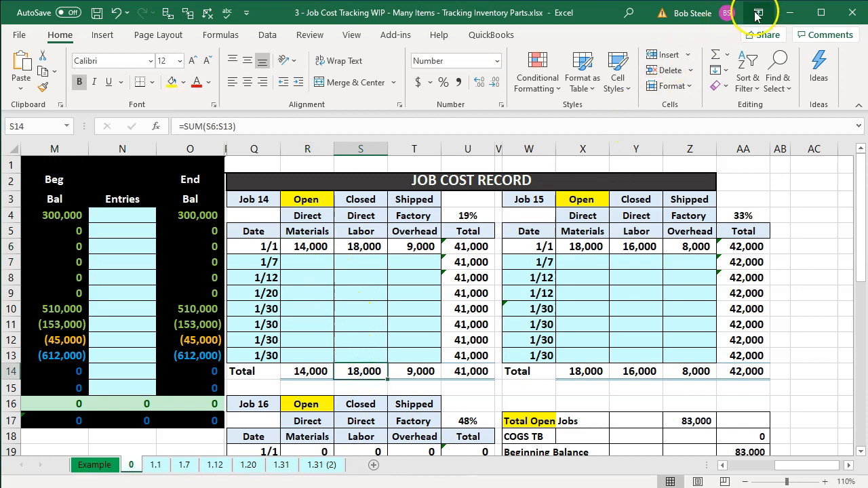
left_click(790, 13)
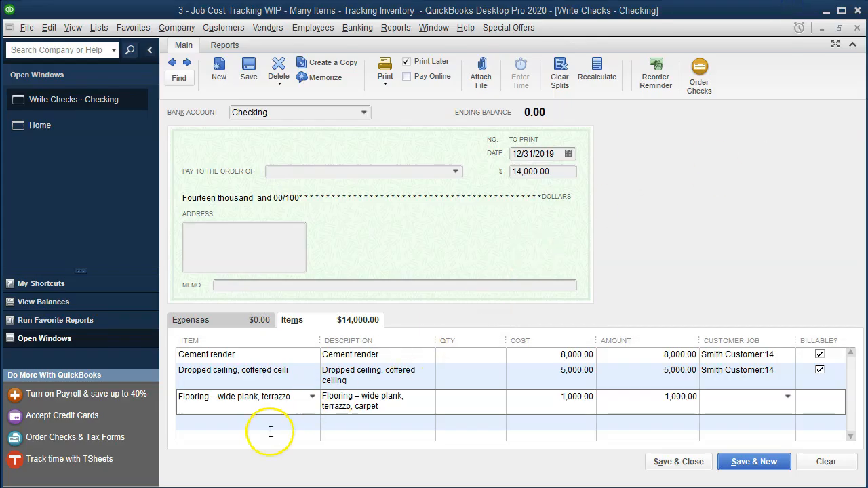
Step: Add a fourth check item line for Direct Labor with Job 14's Excel cost of 18,000, assigned to the customer's job 14
left_click(234, 425)
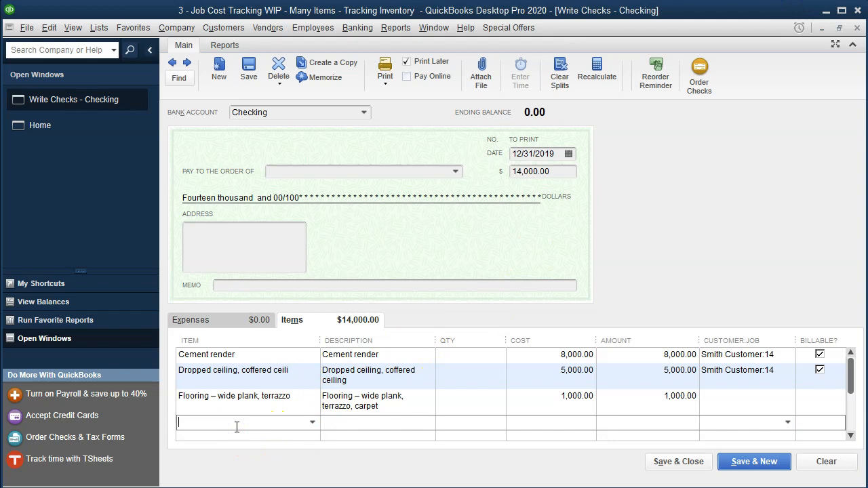
type("Dire")
key("Tab")
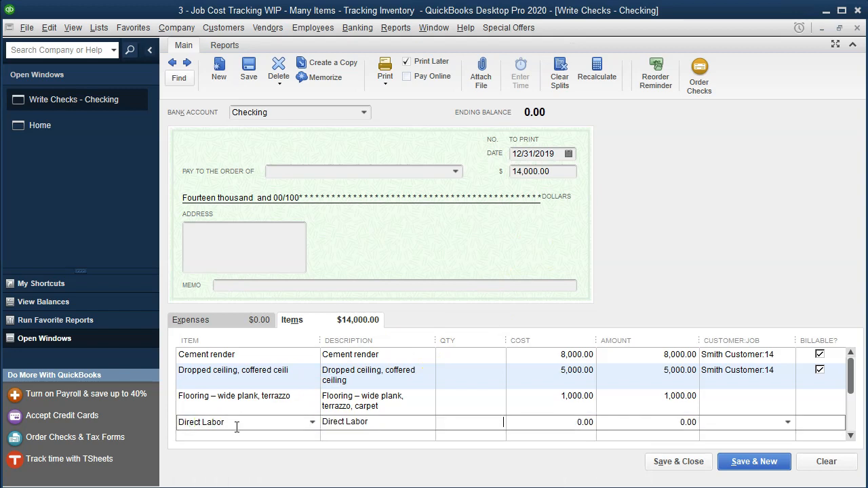
left_click(356, 486)
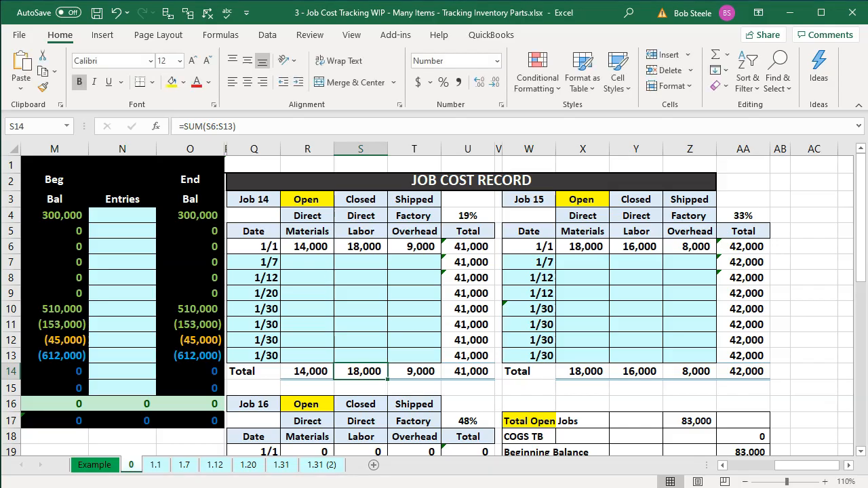
left_click(591, 487)
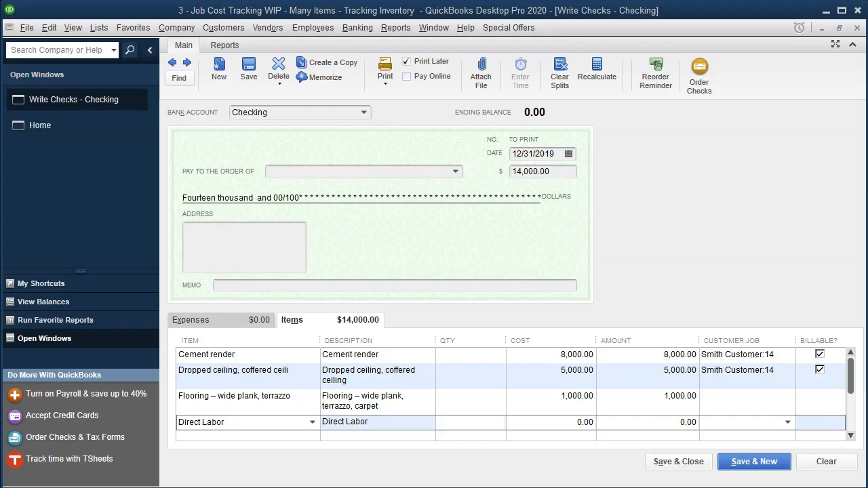
left_click(567, 422)
type("1")
left_click(746, 421)
type("8")
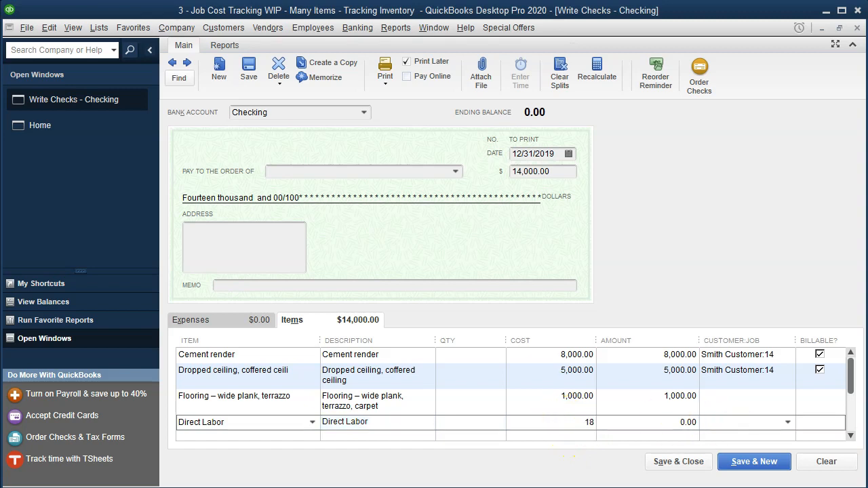
type("000s")
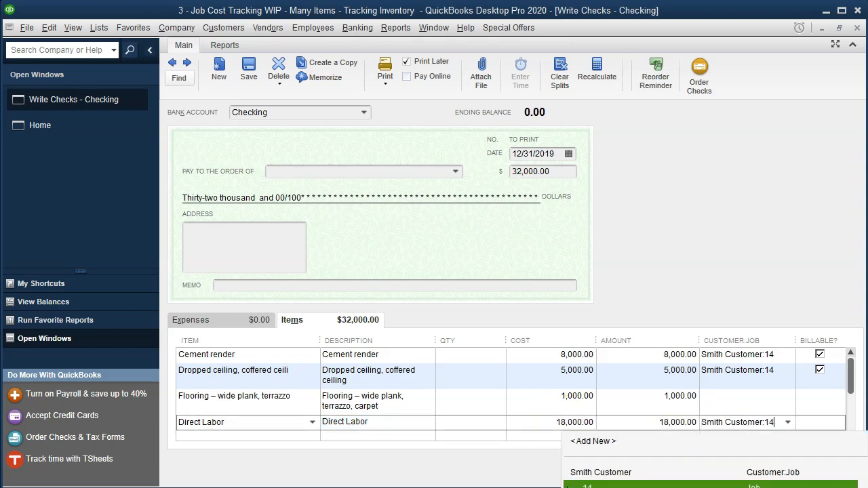
left_click(726, 406)
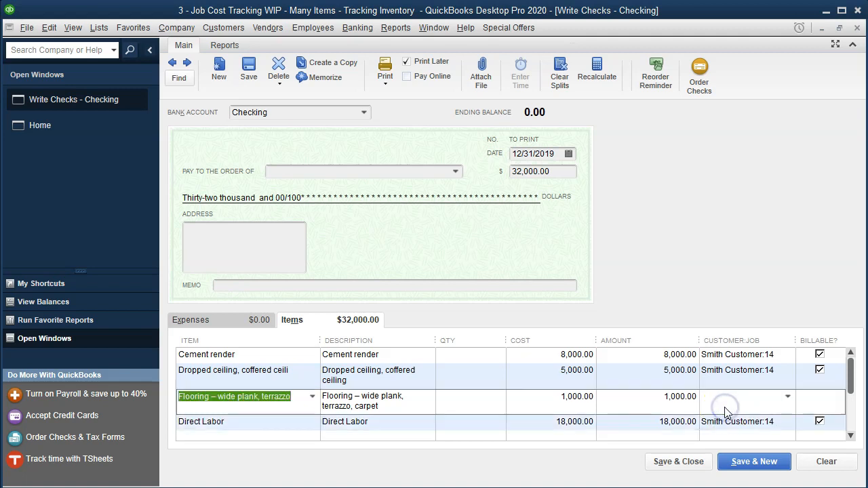
type("14")
key("BackSpace")
key("BackSpace")
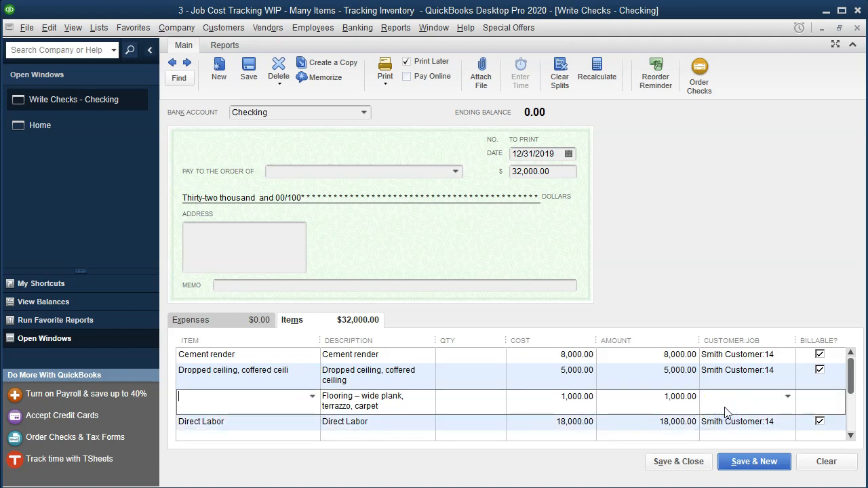
left_click(311, 395)
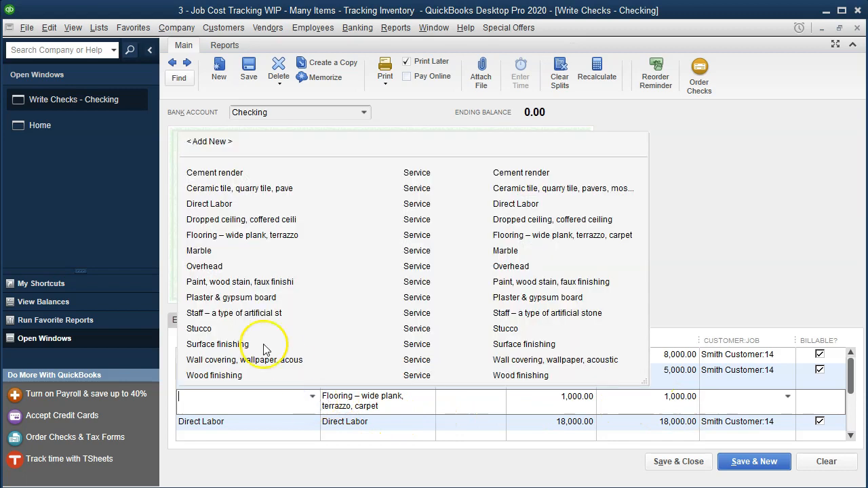
left_click(200, 234)
Step: Assign the Flooring – wide plank, terrazzo line to the customer's job 14, and go to a new line below Direct Labor
key("Tab")
key("Tab")
key("Tab")
key("Tab")
key("Tab")
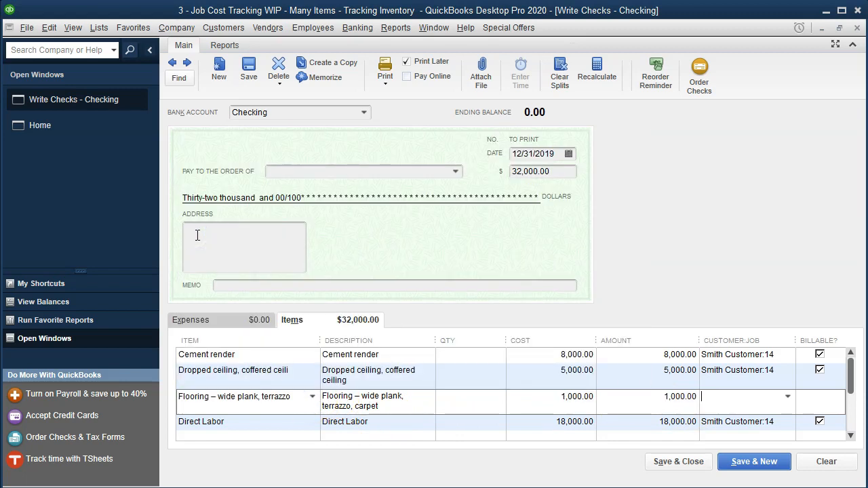
type("s")
key("Tab")
key("Tab")
key("Tab")
key("Tab")
key("Tab")
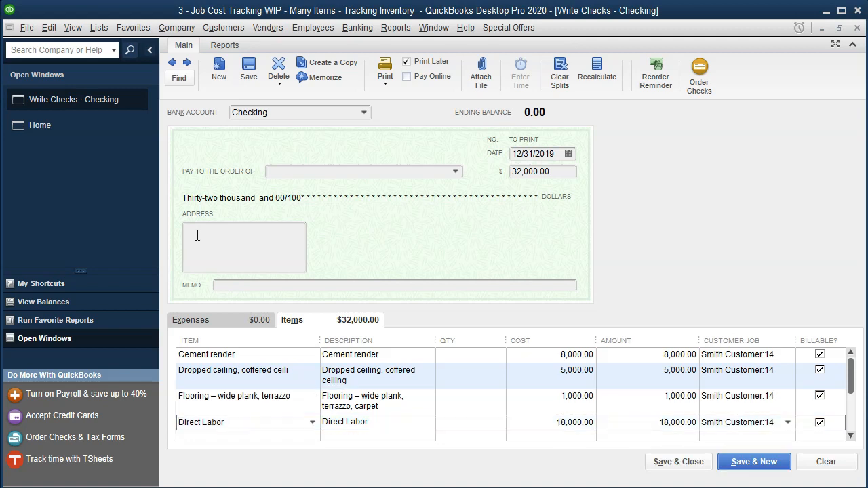
key("Tab")
key("Tab")
key("Tab")
key("Tab")
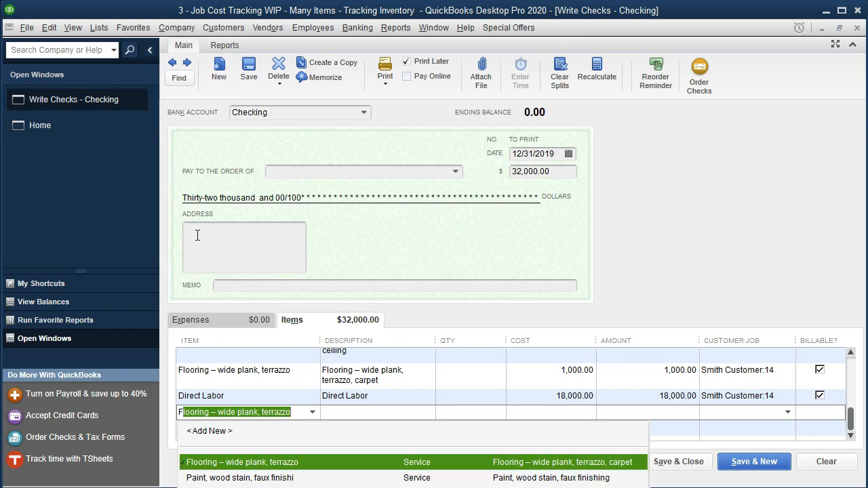
type("ac")
key("BackSpace")
key("BackSpace")
key("BackSpace")
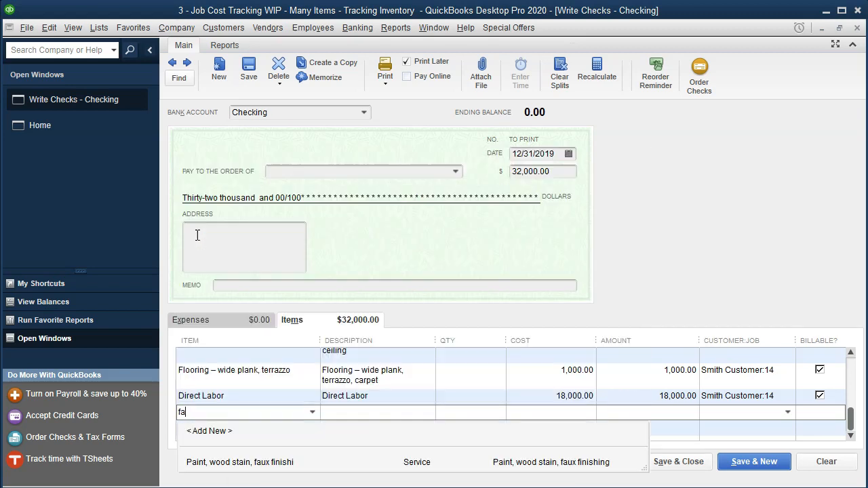
Step: Add a check item line for Overhead with Job 14's Excel factory overhead cost of 9,000, assigned to the customer's job 14
type("O")
key("Tab")
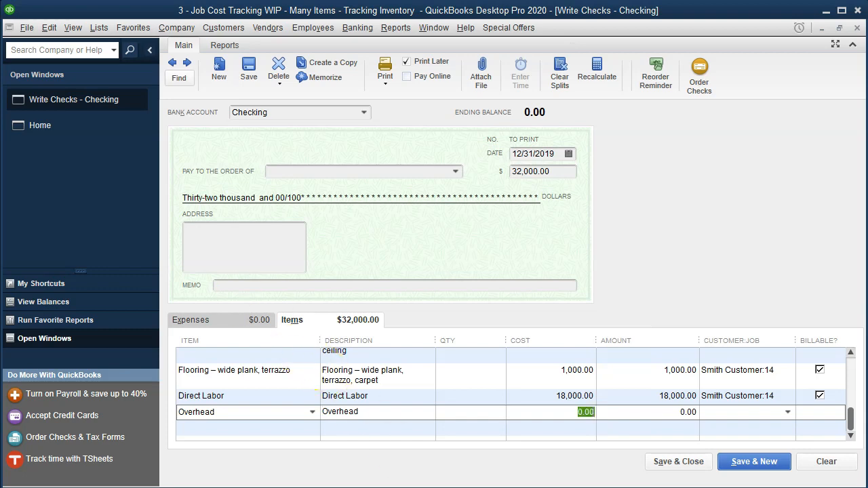
key("alt+Tab")
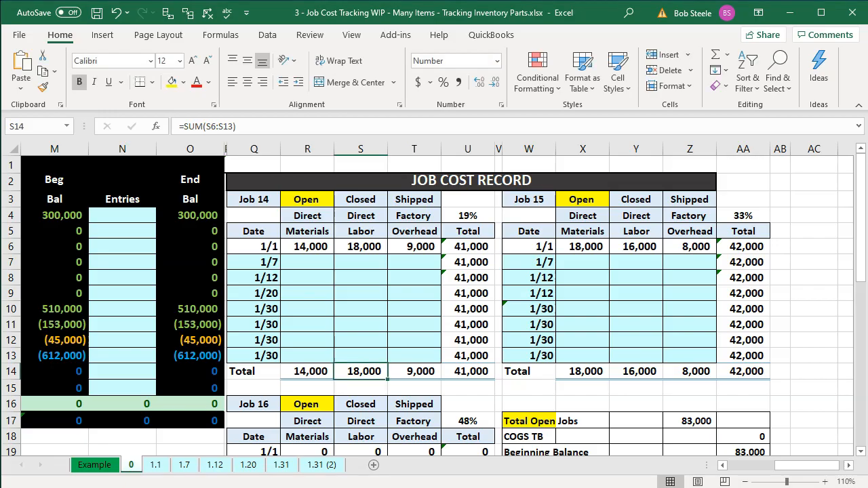
key("alt+Tab")
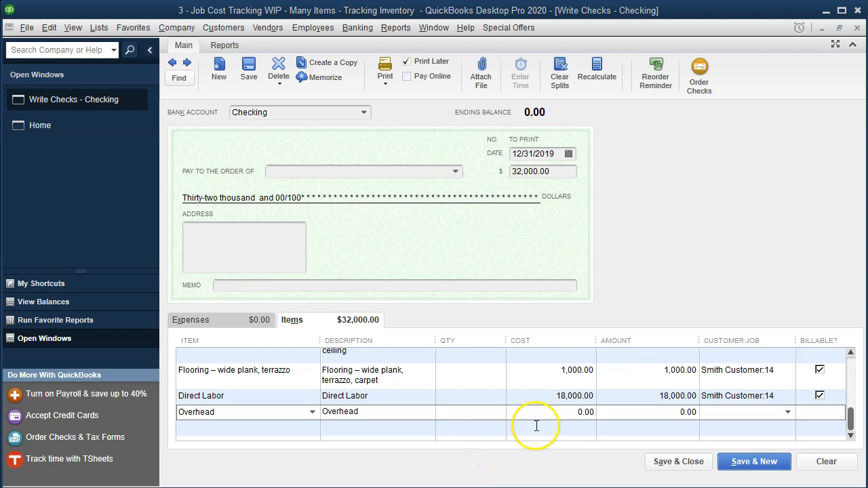
left_click_drag(568, 415, 653, 414)
type("9,000")
key("Tab")
type("s")
key("Tab")
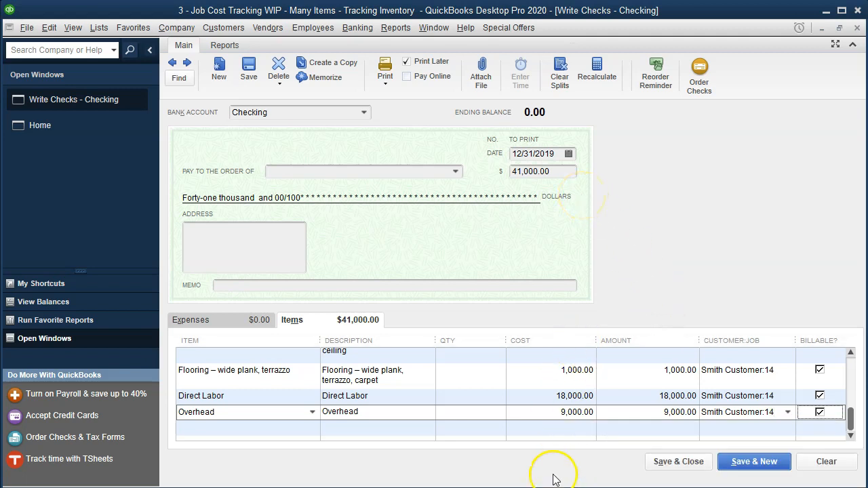
Step: Compare the check amount with Job 14's total in the Excel job cost record, and save the check to start a blank one
key("alt+Tab")
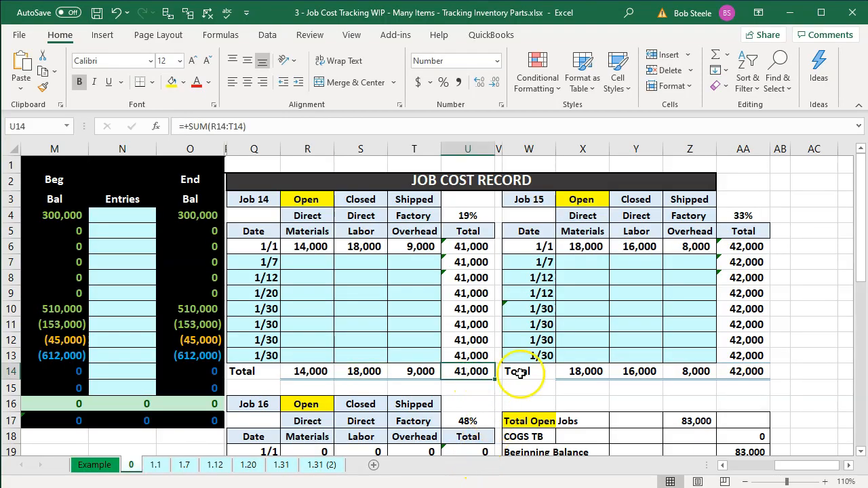
key("alt+Tab")
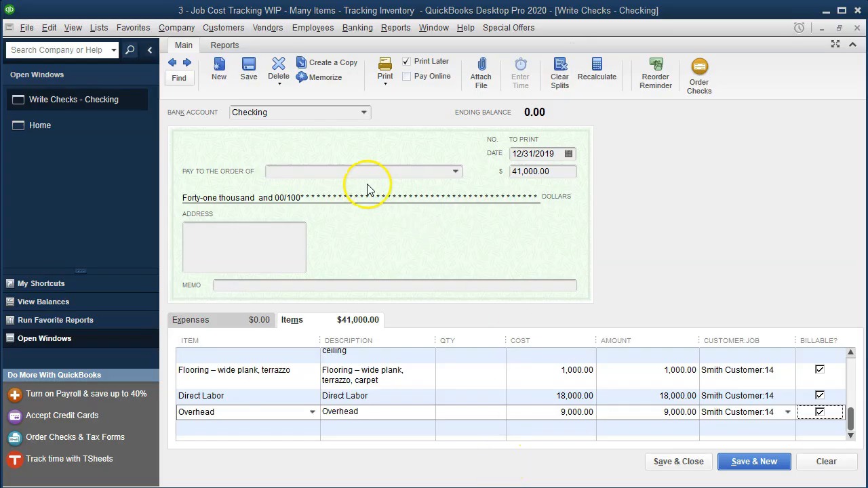
left_click(188, 70)
left_click(402, 145)
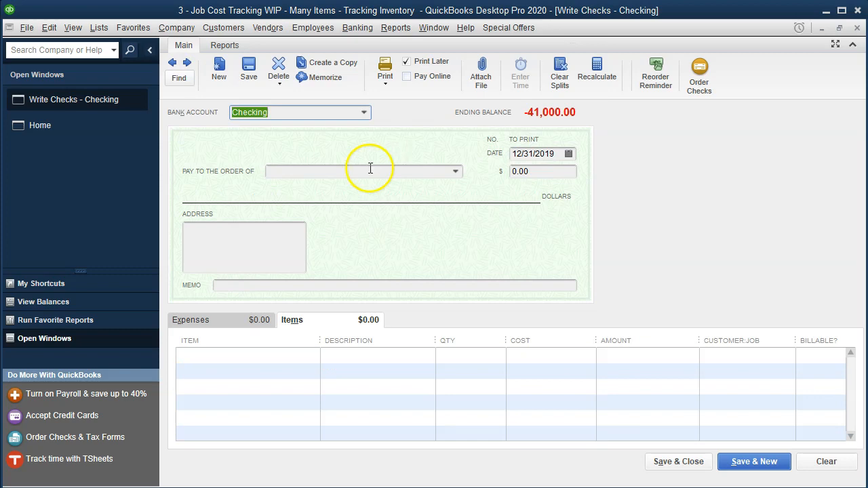
Step: Look up Job 15's direct materials total in the Excel job cost record, and return to the blank QuickBooks check
key("alt+Tab")
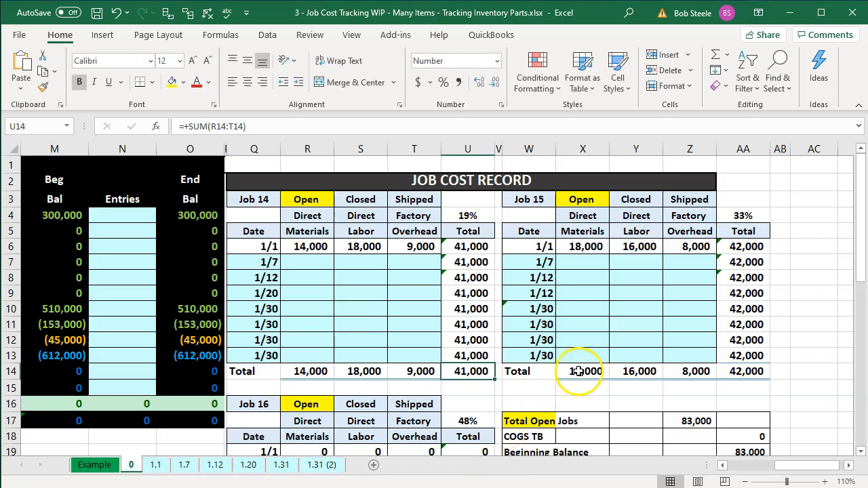
left_click(577, 370)
key("alt+Tab")
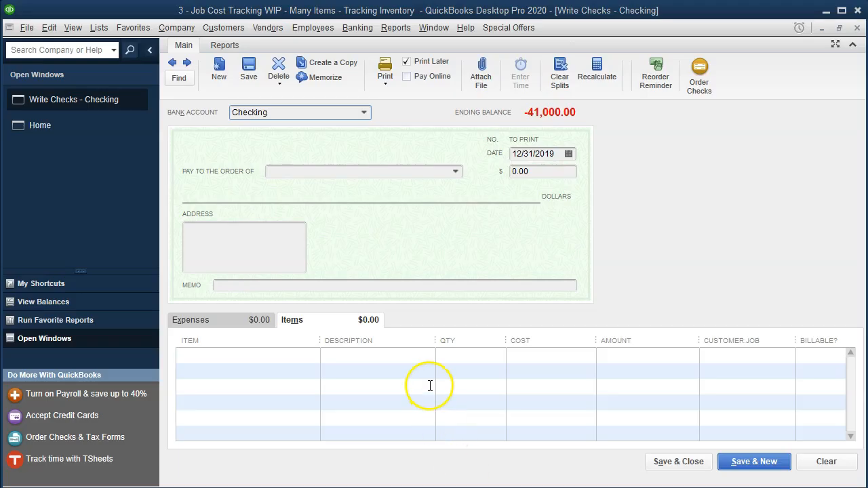
Step: Add the first item line for Cement render with a cost of 3,000, assigned to the customer's job 15
key("Tab")
key("Tab")
key("Tab")
key("Tab")
key("Tab")
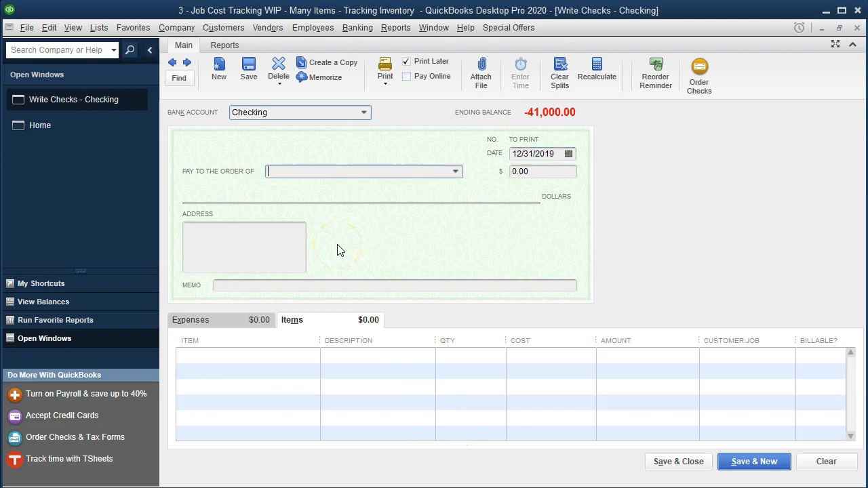
key("Tab")
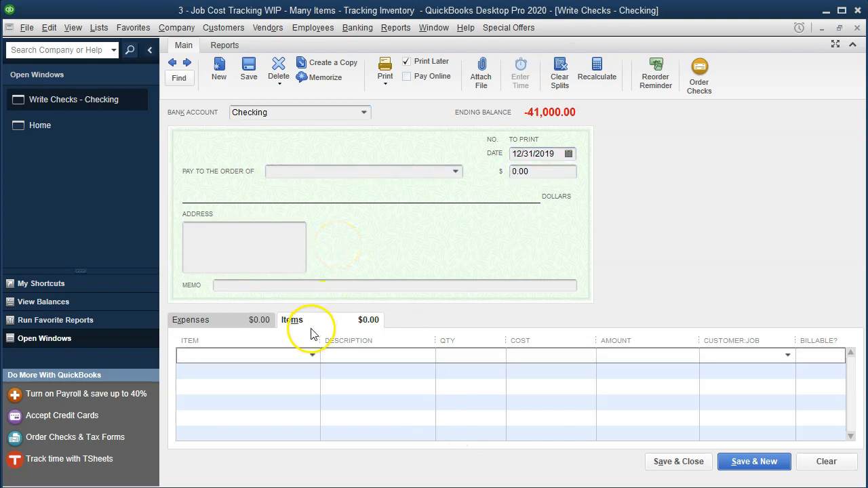
left_click(311, 356)
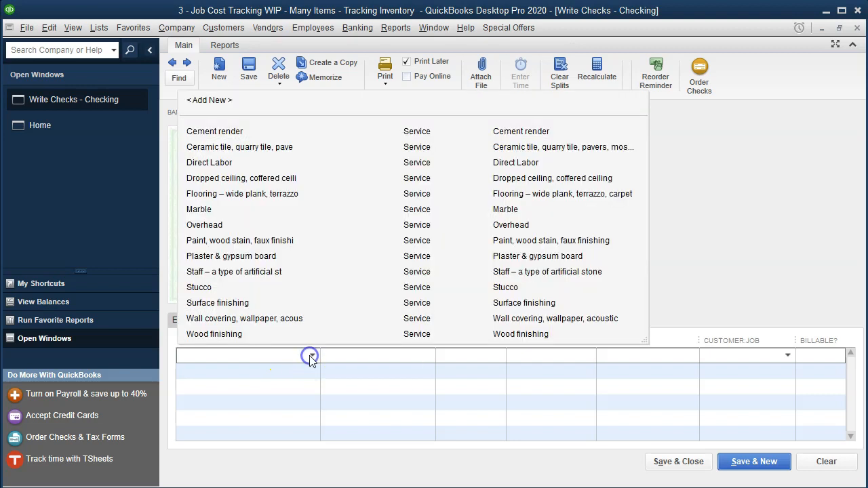
left_click(232, 130)
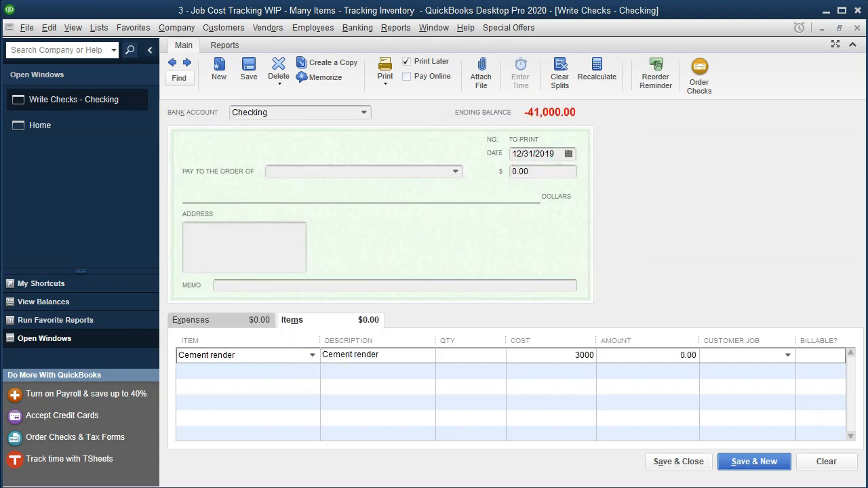
key("Tab")
key("Tab")
type("15")
key("Tab")
key("Tab")
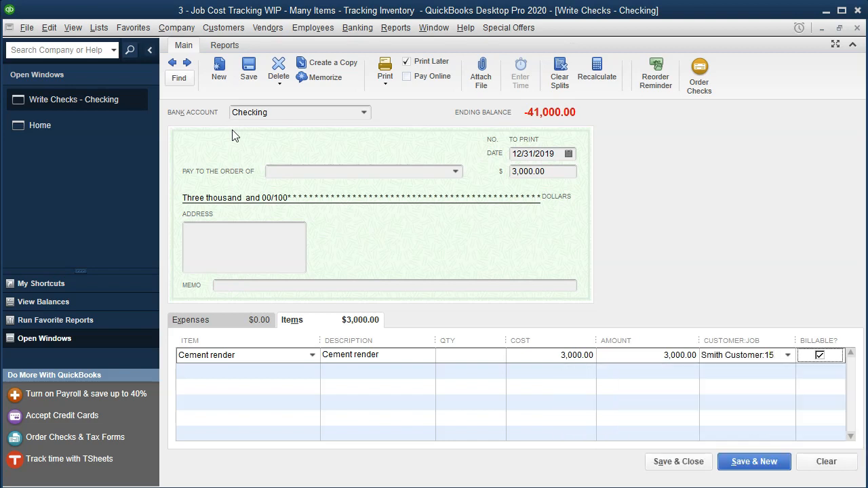
Step: Add a second item line for the dropped, coffered ceiling with a cost of 2,000, assigned to the customer's job 15
left_click(310, 372)
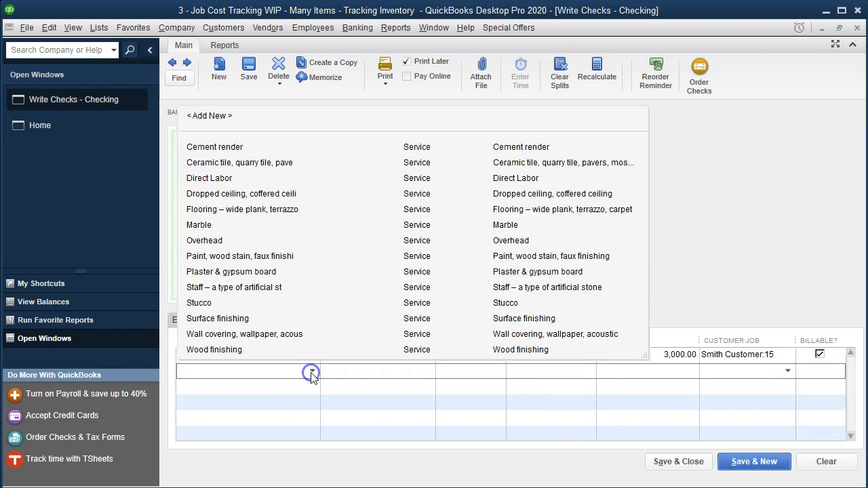
left_click(213, 197)
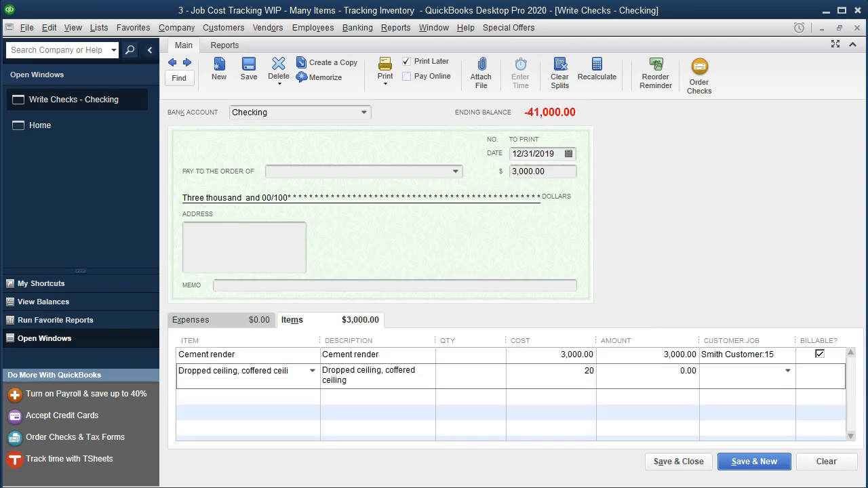
key("Tab")
key("Tab")
type("Smith Customer:15")
key("Tab")
key("Tab")
Step: Add a third item line for Marble with a cost of 5,000, assigned to the customer's job 15
left_click(311, 399)
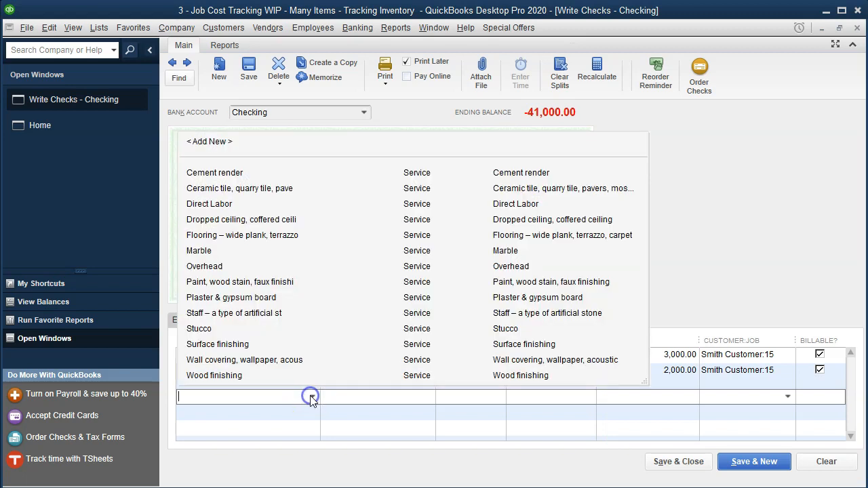
left_click(211, 250)
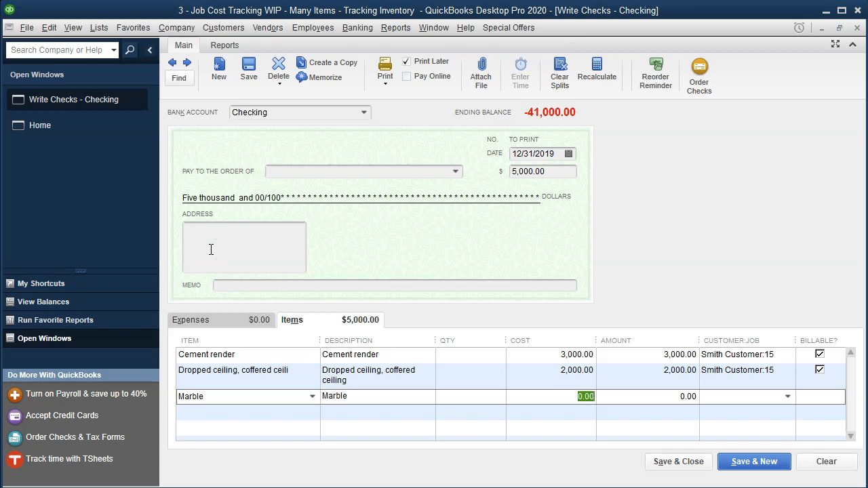
key("Tab")
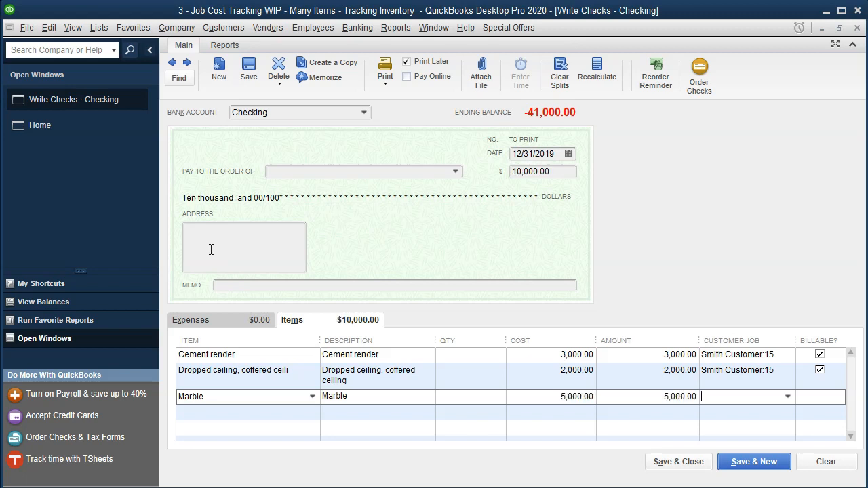
key("Tab")
key("Tab")
key("Tab")
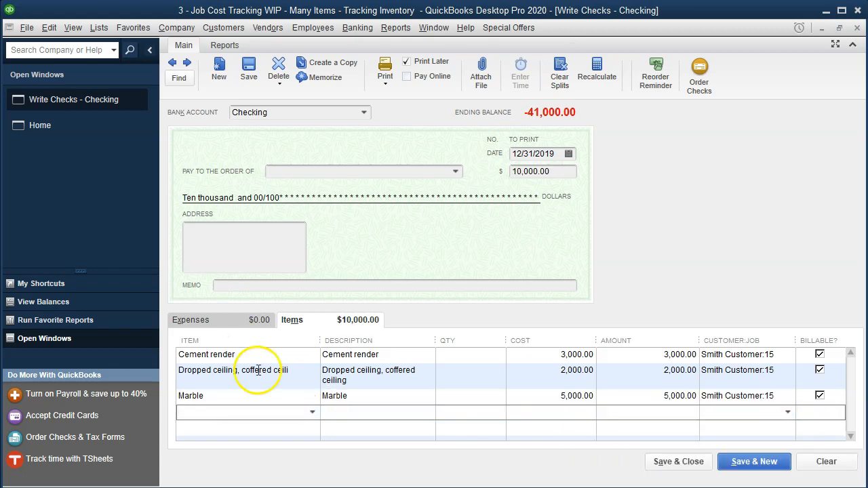
Step: Recheck Job 15's direct materials total in the Excel job cost record, and return to the next blank item line in QuickBooks
key("alt+Tab")
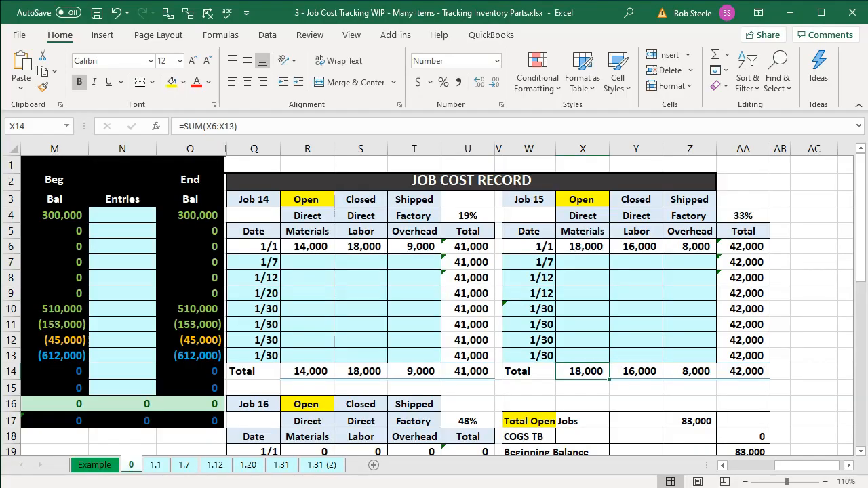
key("alt+Tab")
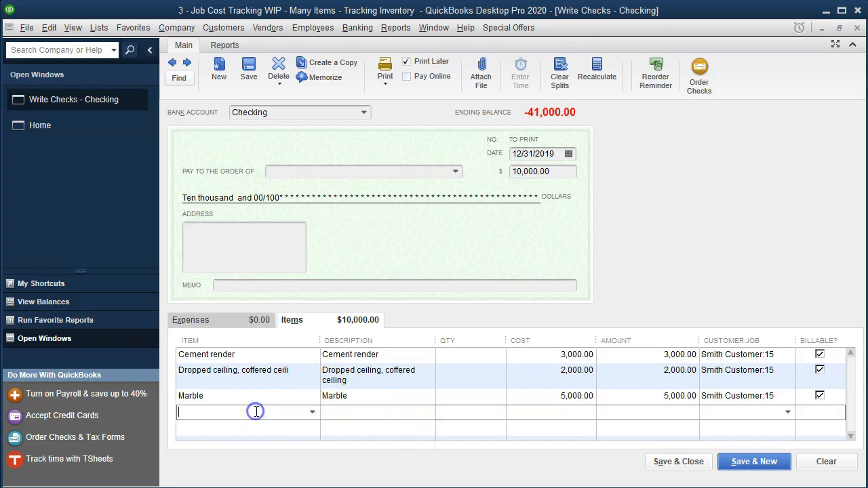
Step: Add a fourth item line for Paint, wood stain, faux finishing with a cost of 3,000, assigned to the customer's job 15
left_click(312, 412)
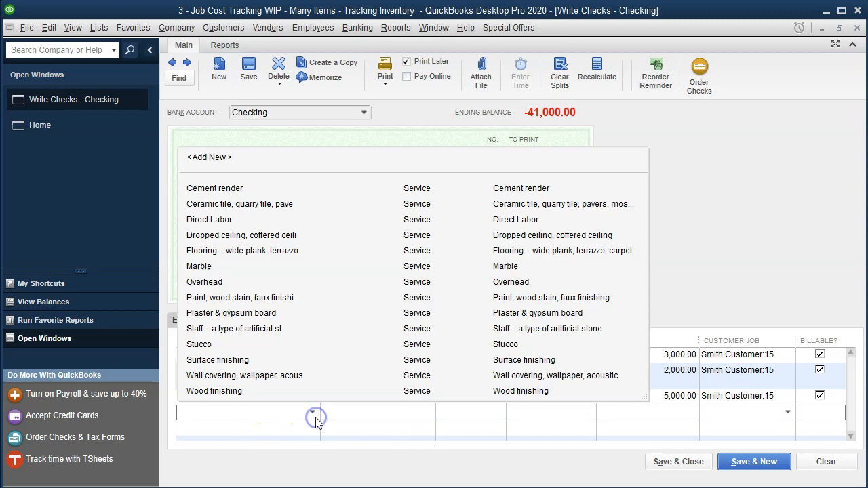
left_click(208, 298)
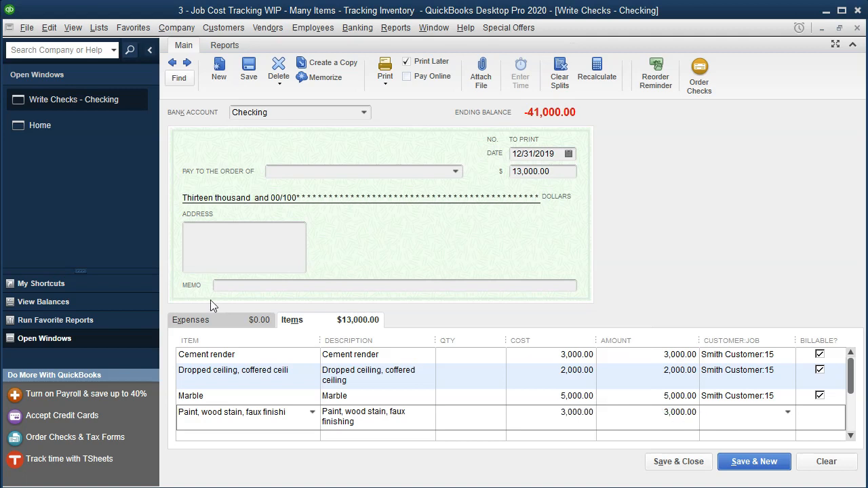
type("Smith Customer:15")
key("Tab")
key("Tab")
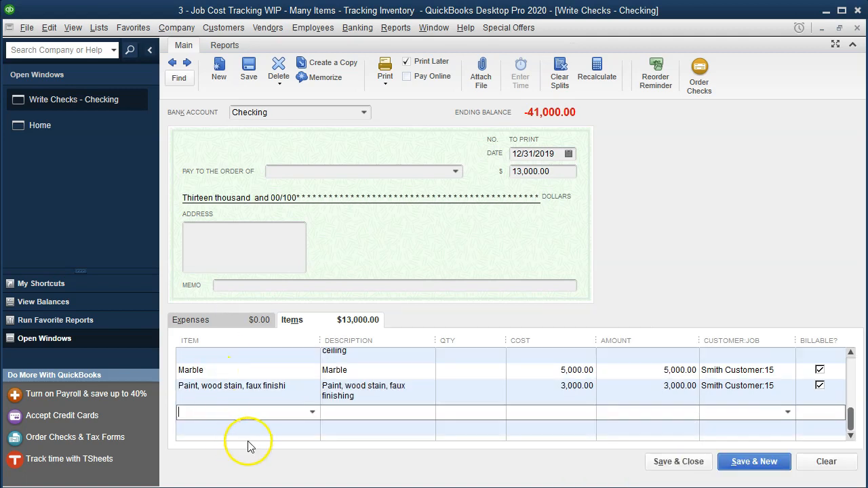
Step: Add a fifth item line for Plaster & gypsum board with a cost of 2,000
left_click(311, 413)
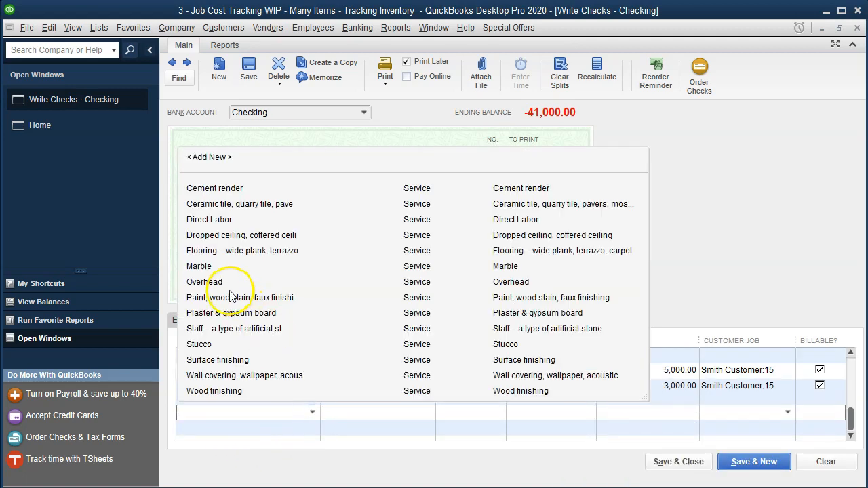
left_click(222, 314)
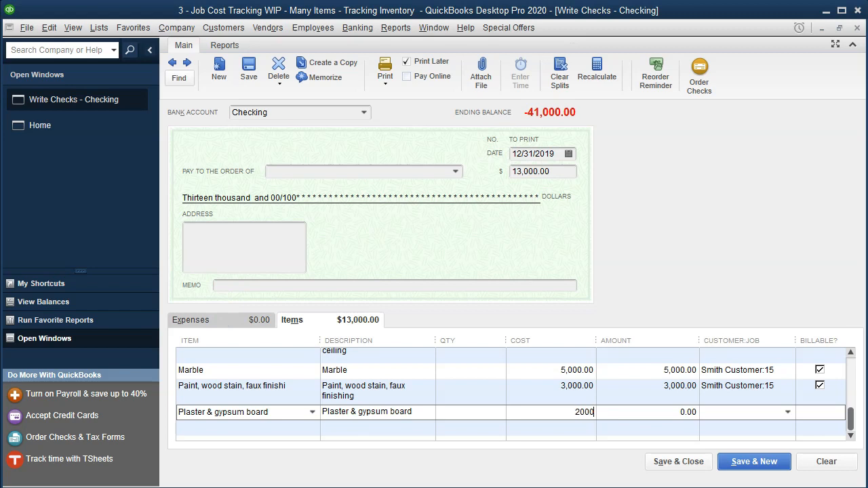
key("Tab")
key("Tab")
key("Tab")
key("Tab")
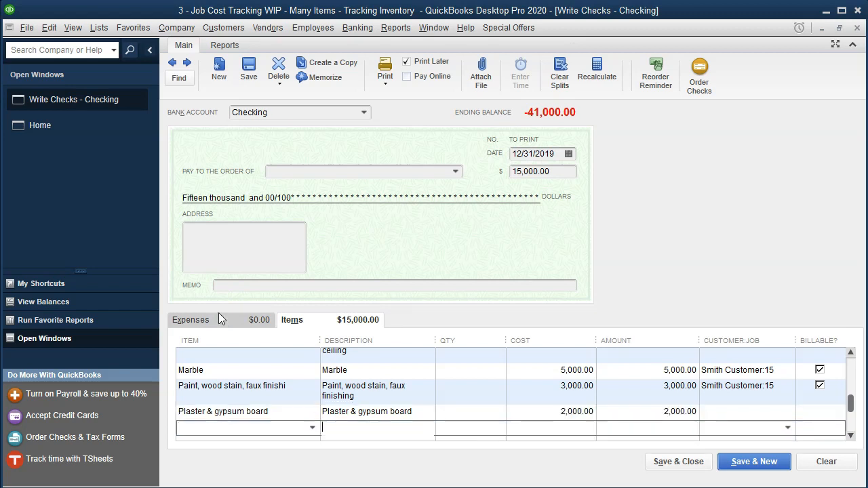
Step: Add a sixth item line for Surface finishing with a cost of 3,000, assigned to the customer's job 15
left_click(312, 427)
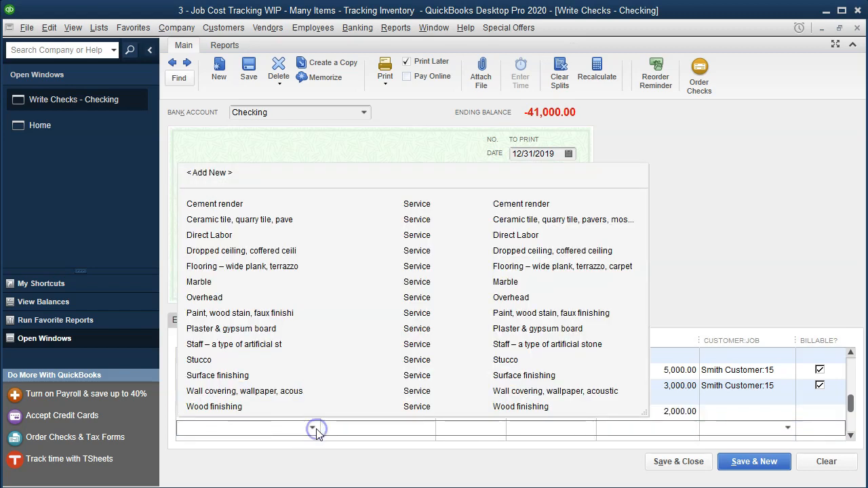
left_click(216, 375)
key("Tab")
key("Tab")
key("Tab")
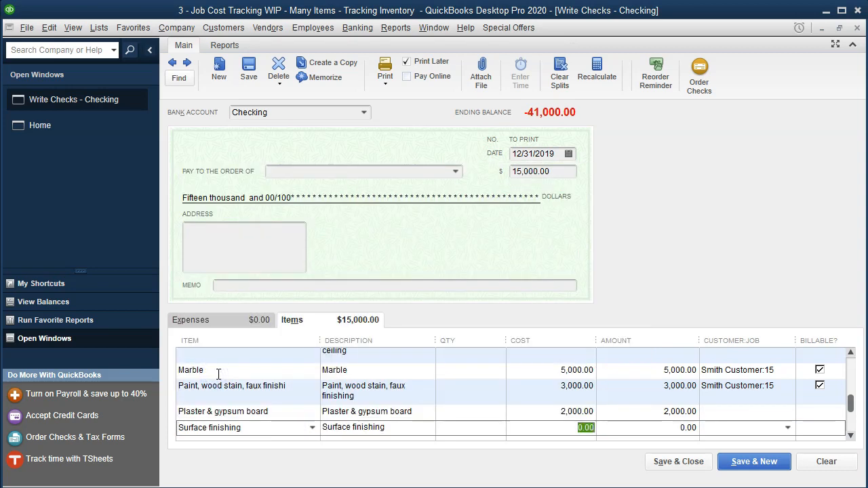
type("3,000")
key("Tab")
key("Tab")
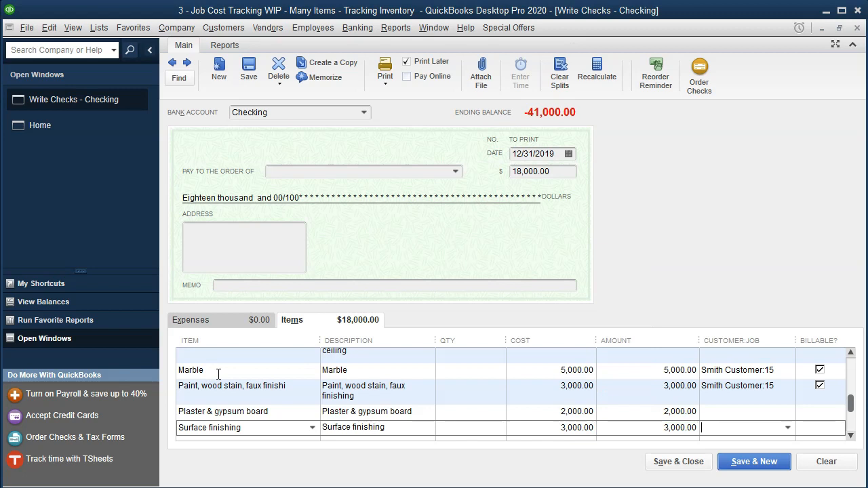
type("s")
key("Down")
Step: Assign the Plaster & gypsum board line to the customer's job 15, and move on to the next blank item line
left_click(720, 407)
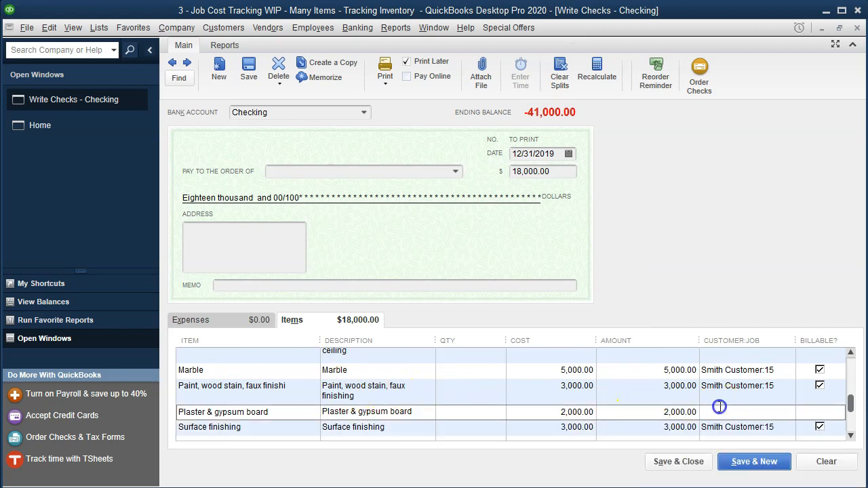
type("s")
key("Tab")
key("Tab")
key("Tab")
key("Tab")
key("Tab")
key("Tab")
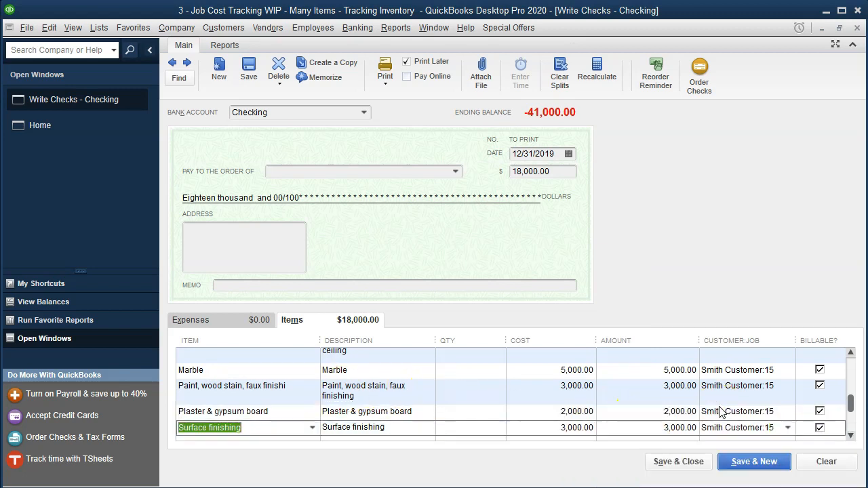
key("Tab")
key("Tab")
key("Tab")
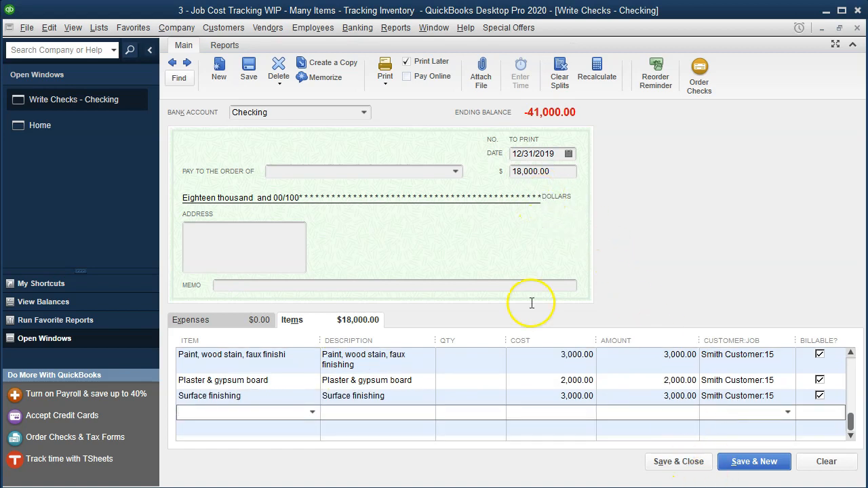
Step: Check Job 15's direct labor total in Excel, and add a 16,000 Direct Labor line for the customer's job 15 in QuickBooks
key("alt+Tab")
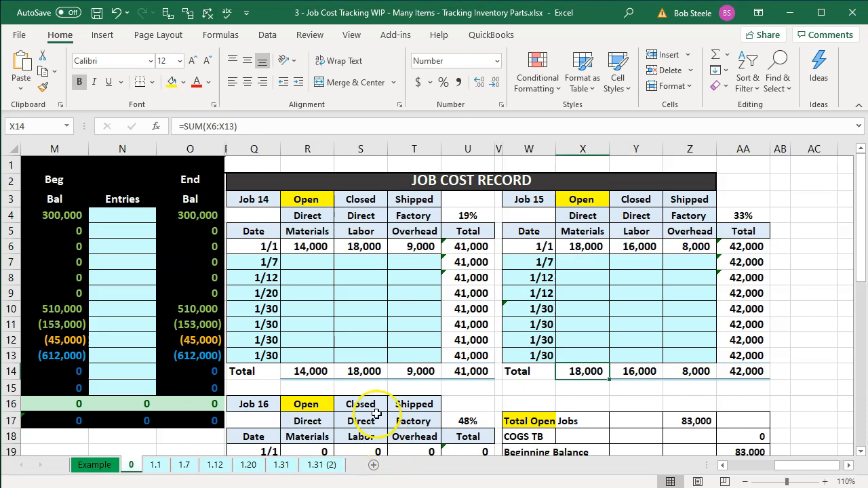
left_click(641, 372)
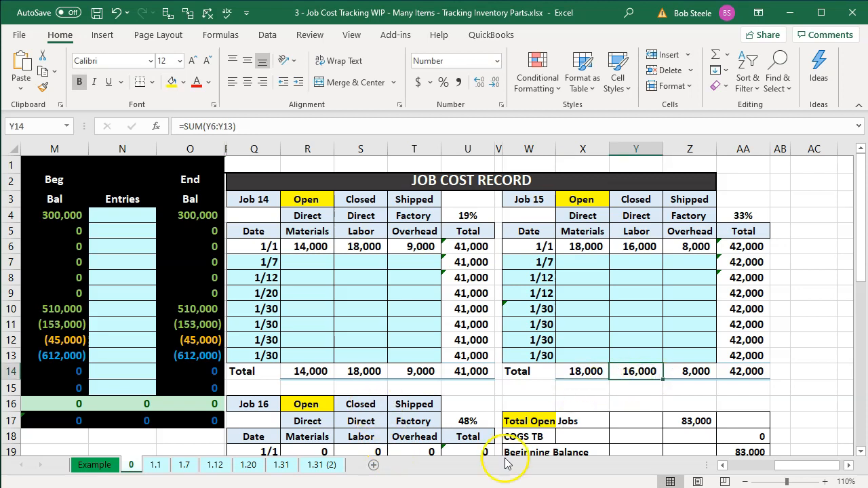
key("alt+Tab")
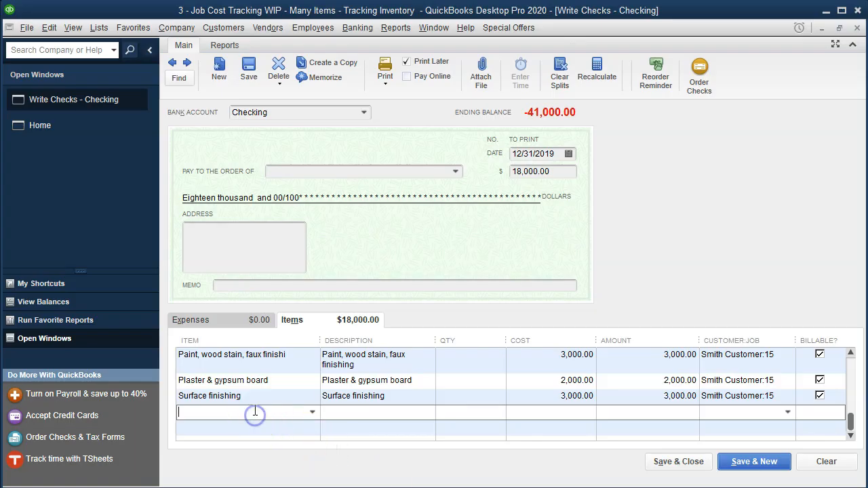
type("Direct Labor")
key("Tab")
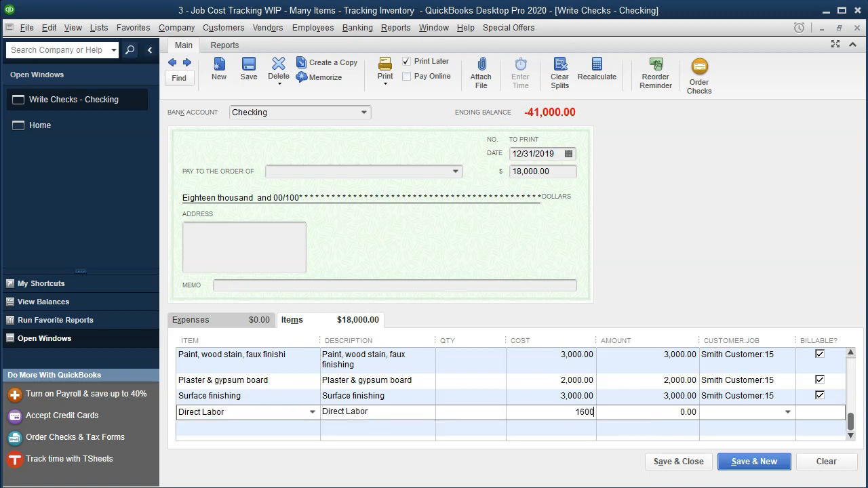
key("Tab")
key("Tab")
key("Tab")
key("Tab")
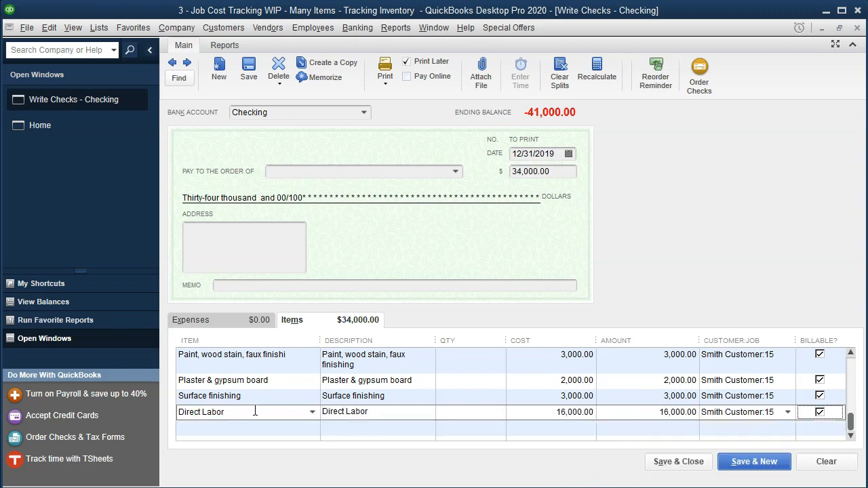
Step: Check Job 15's factory overhead total in Excel, and add an 8,000 Overhead line for the customer's job 15 in QuickBooks
key("alt+Tab")
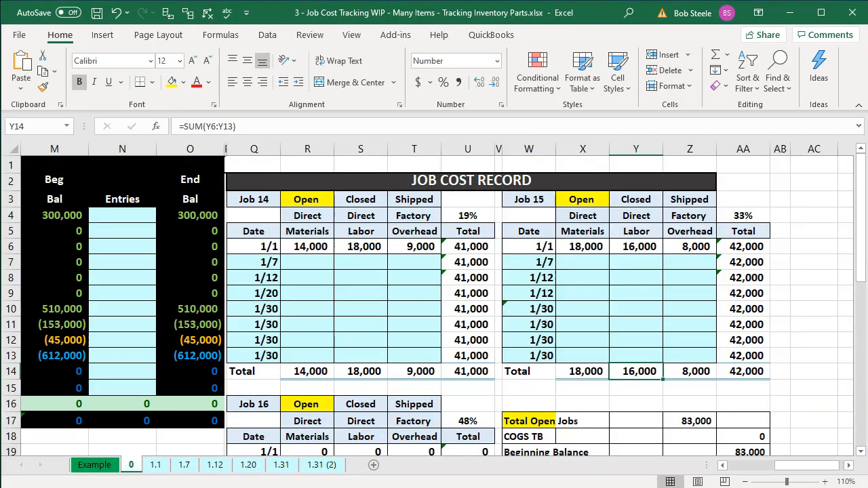
left_click(688, 374)
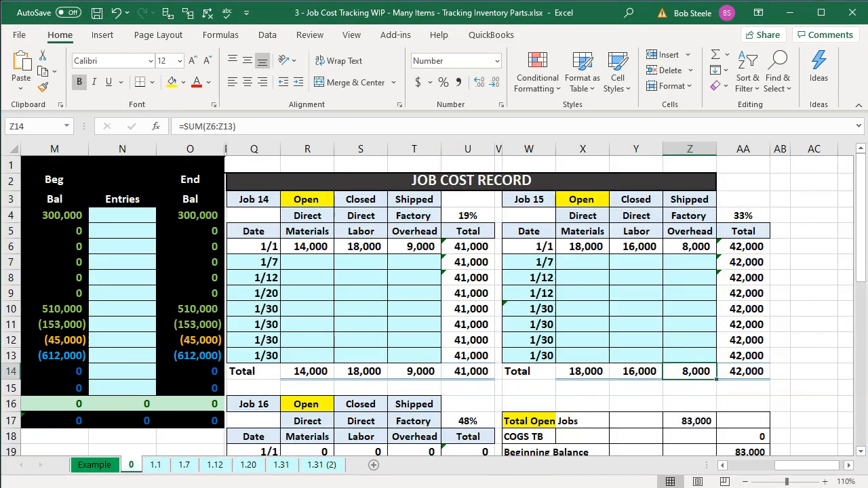
key("alt+Tab")
type("Ove")
key("Tab")
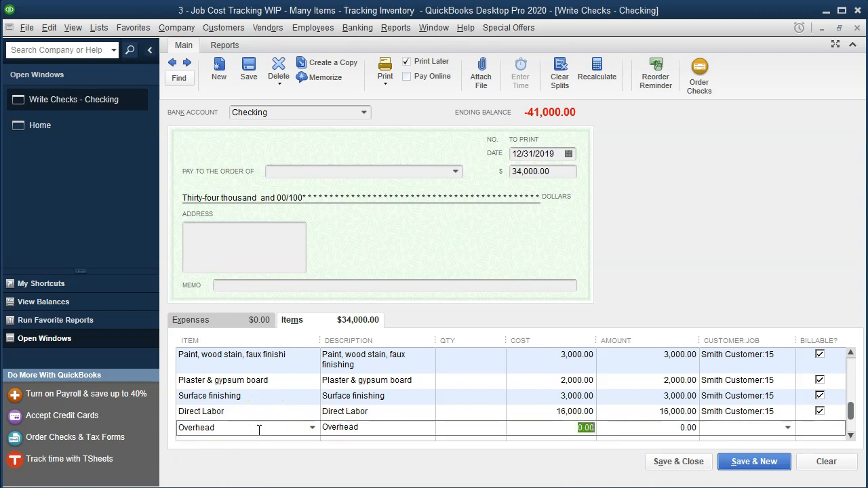
type("8,000")
key("Tab")
key("Tab")
key("Tab")
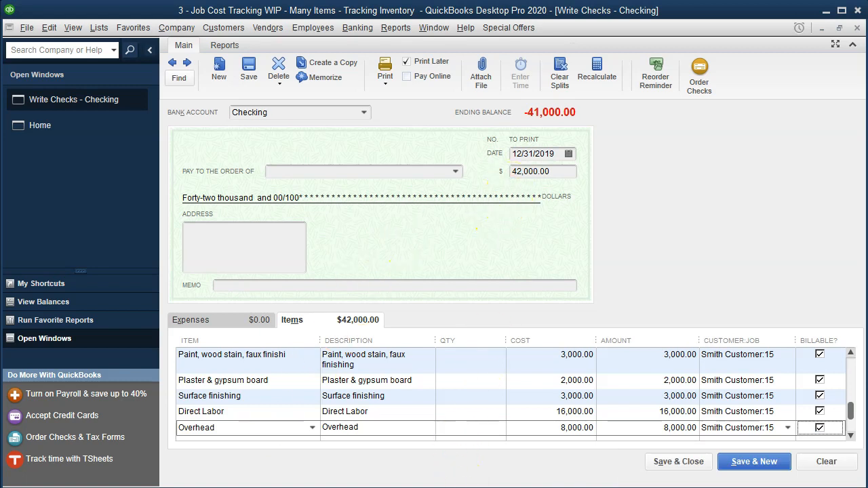
Step: Compare the check amount with Job 15's overall total in the Excel job cost record, and save and close the check in QuickBooks
left_click(474, 486)
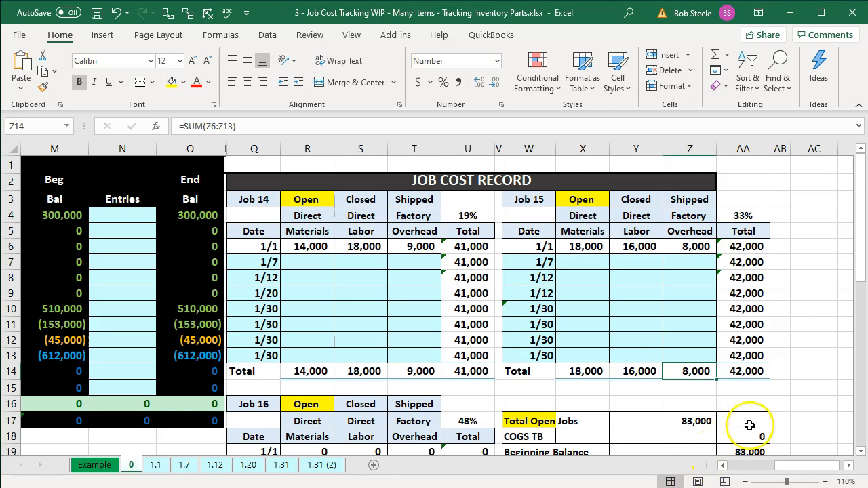
left_click(752, 372)
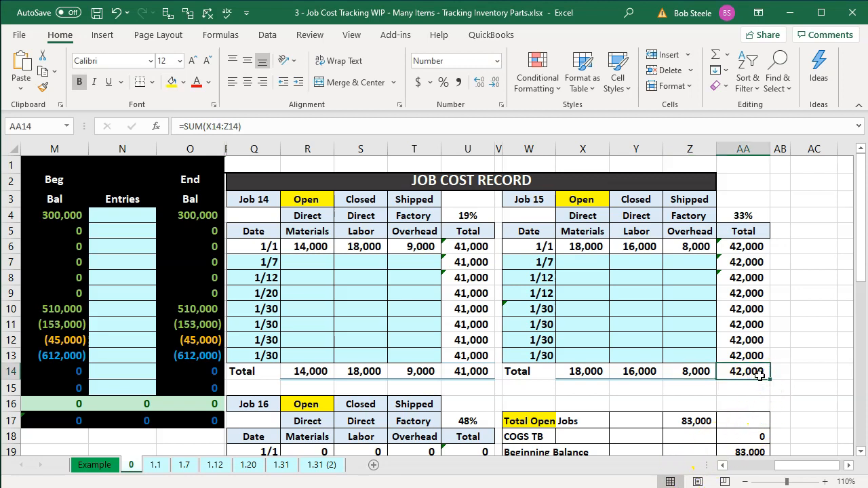
key("alt+Tab")
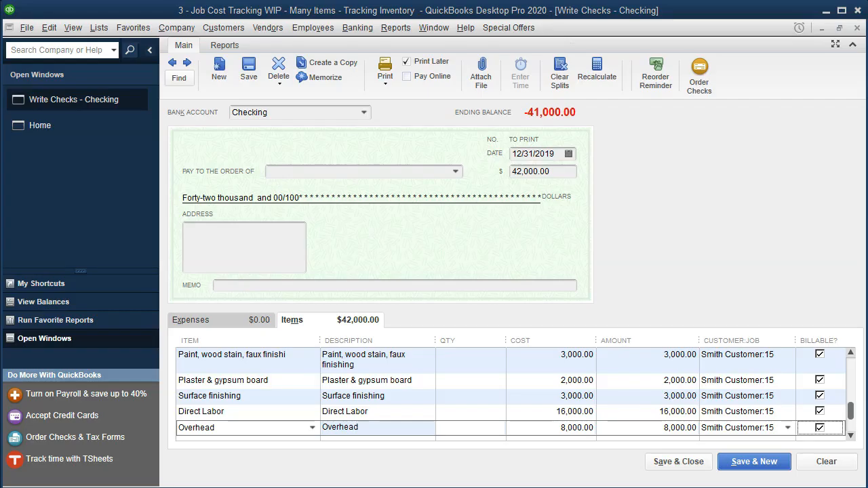
left_click(665, 462)
left_click(407, 147)
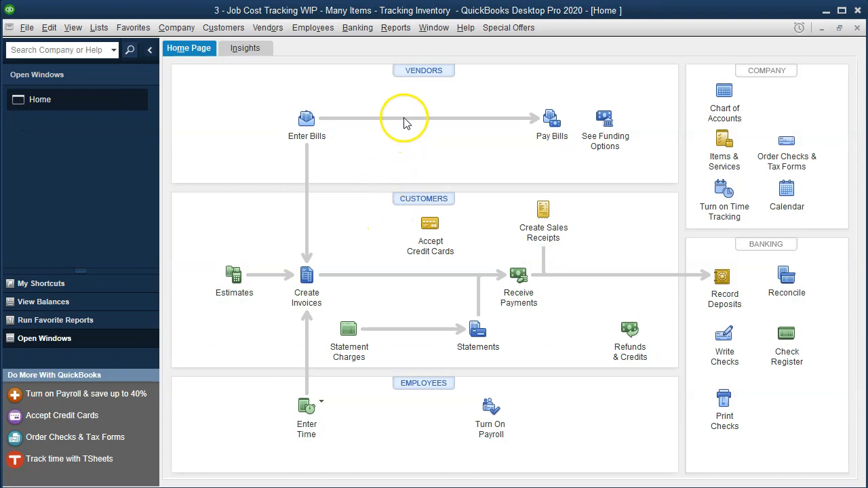
Step: Run the Trial Balance report for 01/01/2020 to 12/31/2020, and review the Checking and Owners Equity balances
left_click(395, 28)
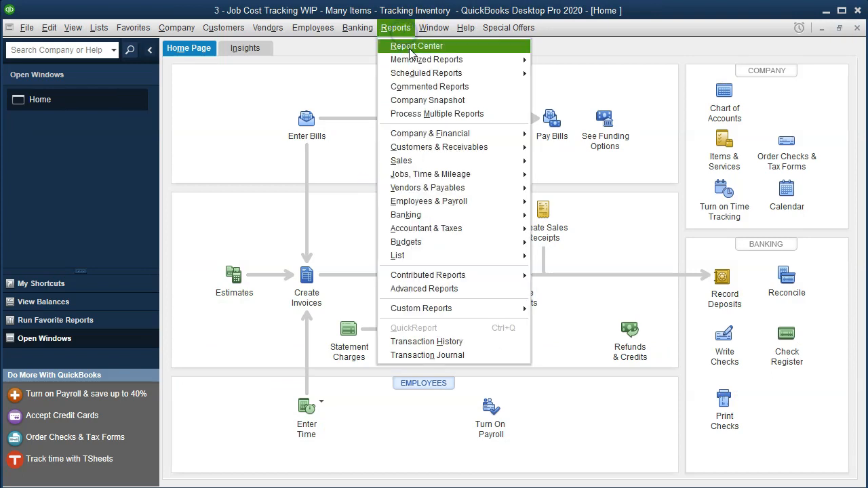
mouse_move(484, 229)
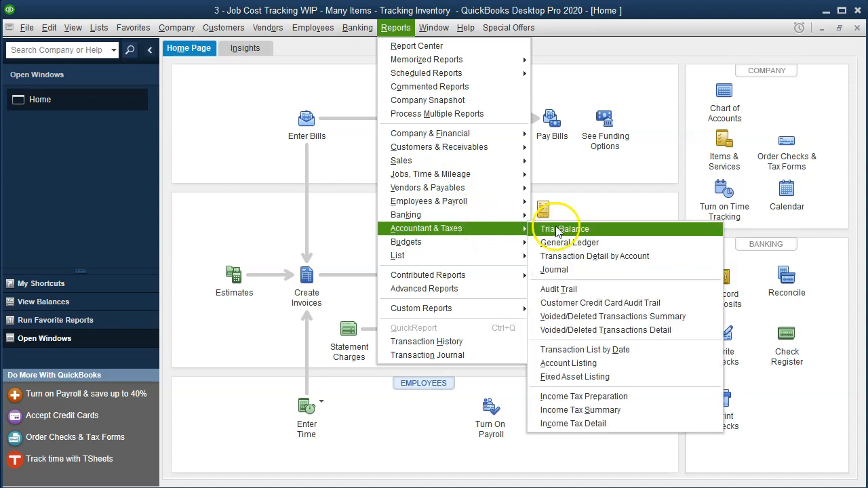
left_click(619, 230)
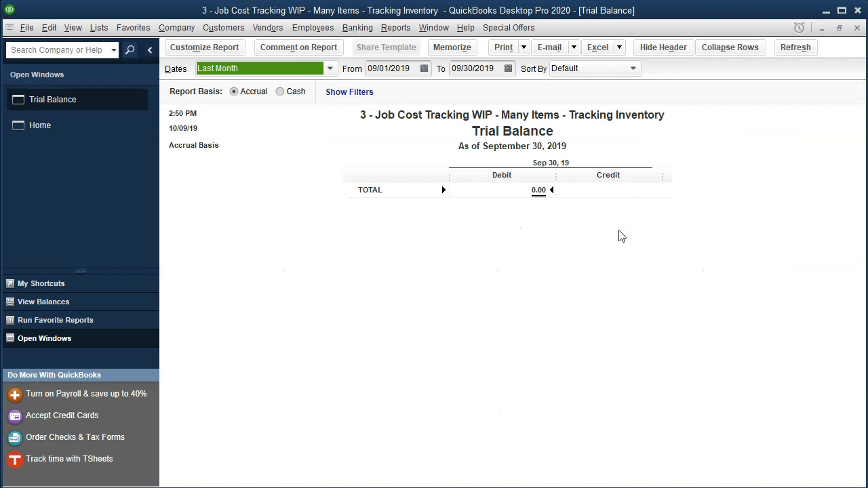
key("Tab")
type("010120")
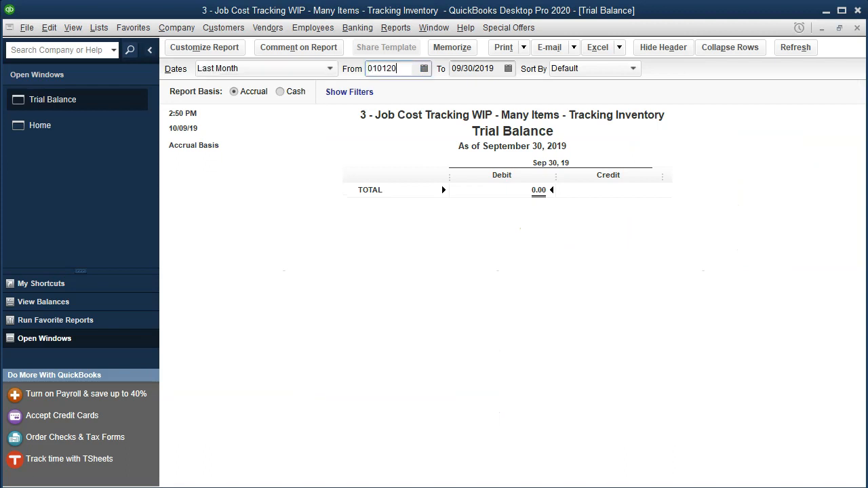
key("Tab")
type("123120")
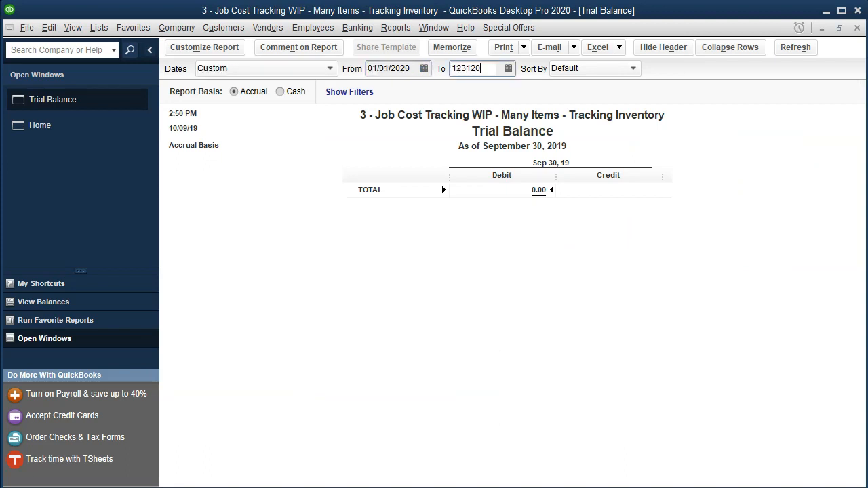
key("Tab")
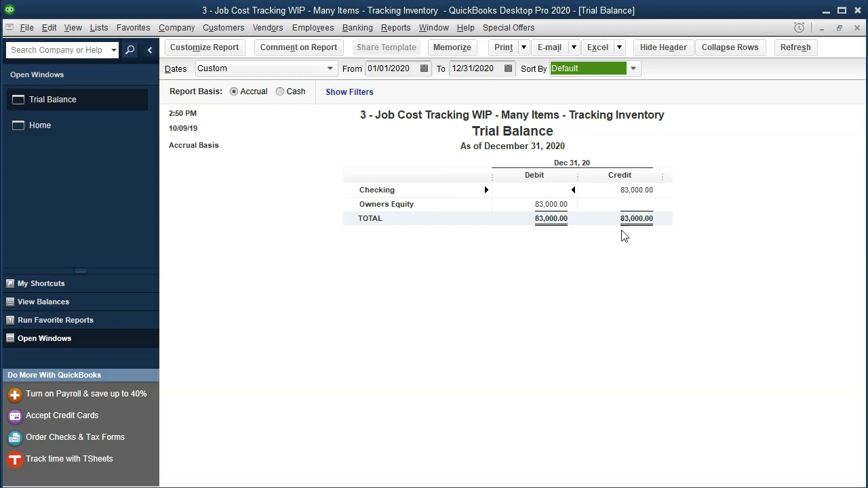
left_click(632, 192)
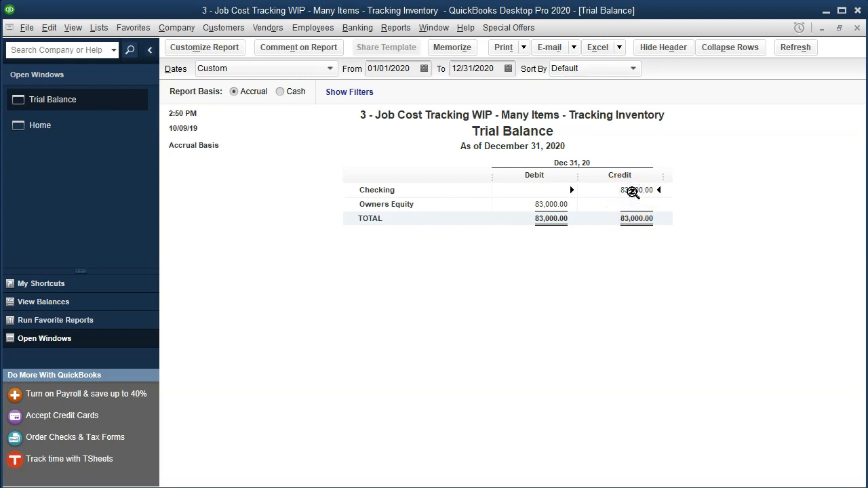
left_click(554, 198)
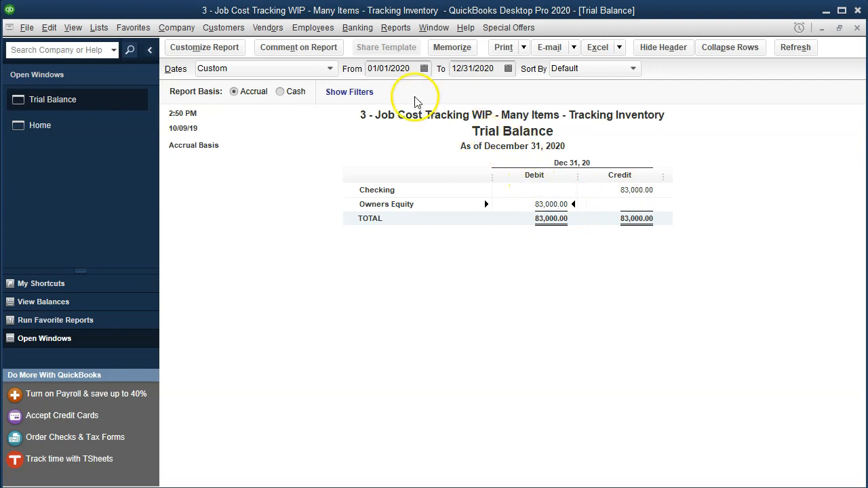
Step: Set the Trial Balance date range to 01/01/2019 through 12/31/2019
left_click(413, 70)
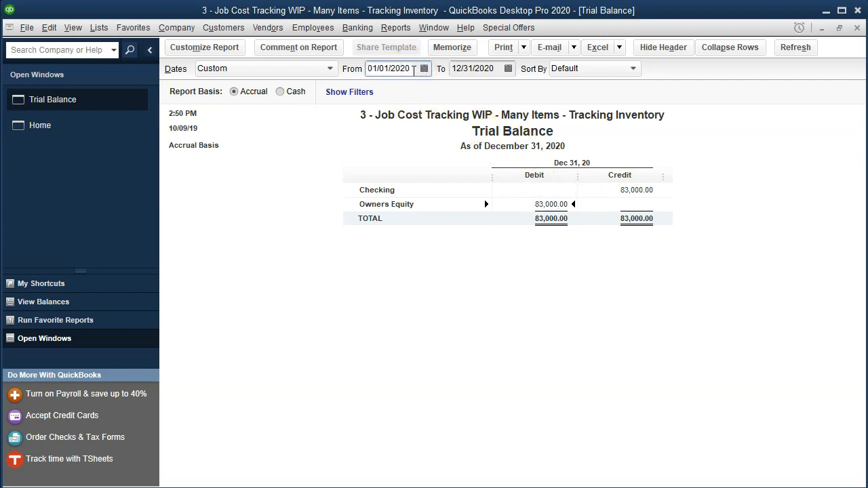
type("19")
key("Tab")
type("1231")
key("Tab")
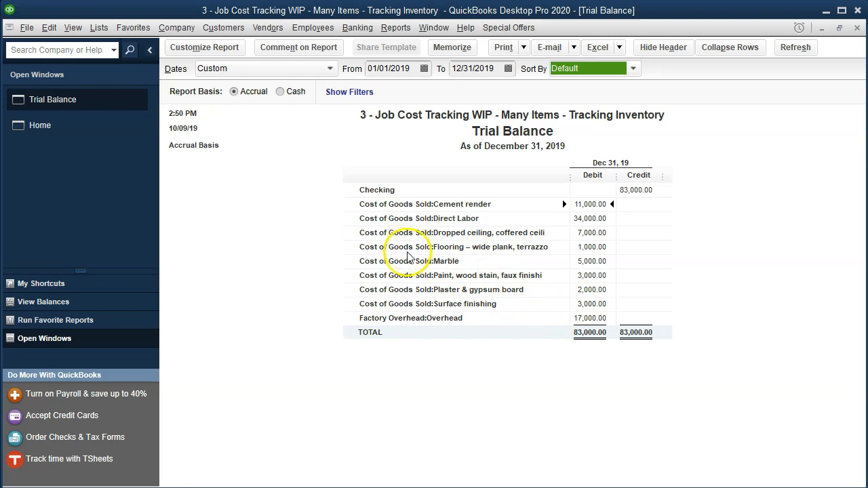
Step: Run the standard Profit & Loss report for 01/01/2019 to 12/31/2019, and check its overall Cost of Goods Sold
left_click(396, 30)
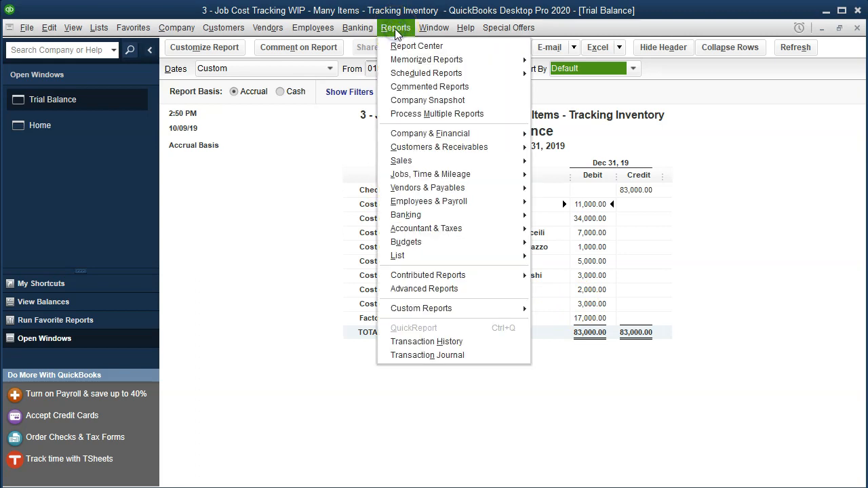
mouse_move(495, 132)
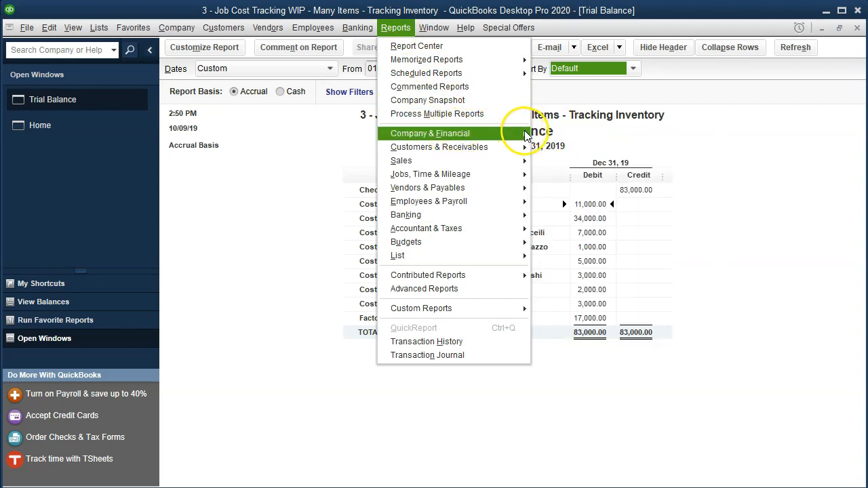
left_click(542, 134)
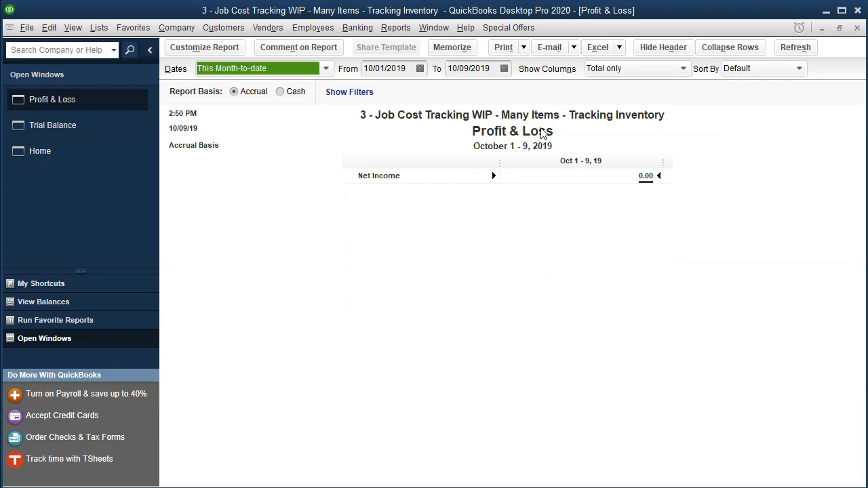
key("Tab")
type("01/01/2019")
key("Tab")
type("12312")
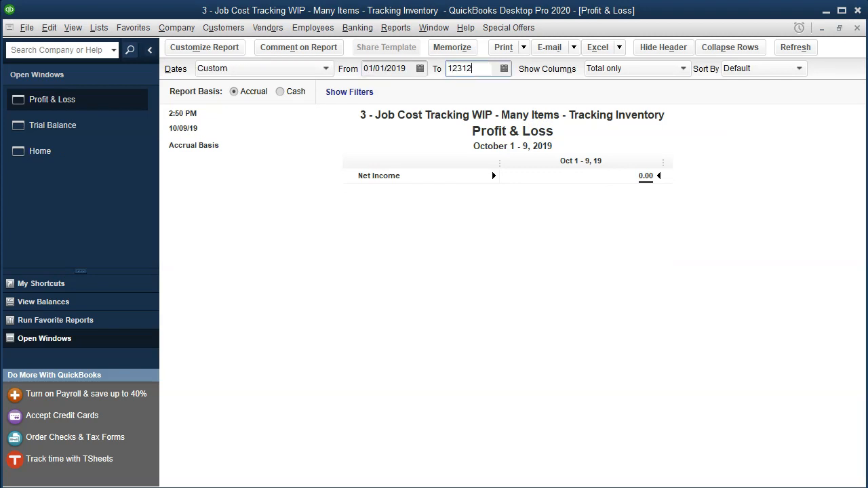
key("BackSpace")
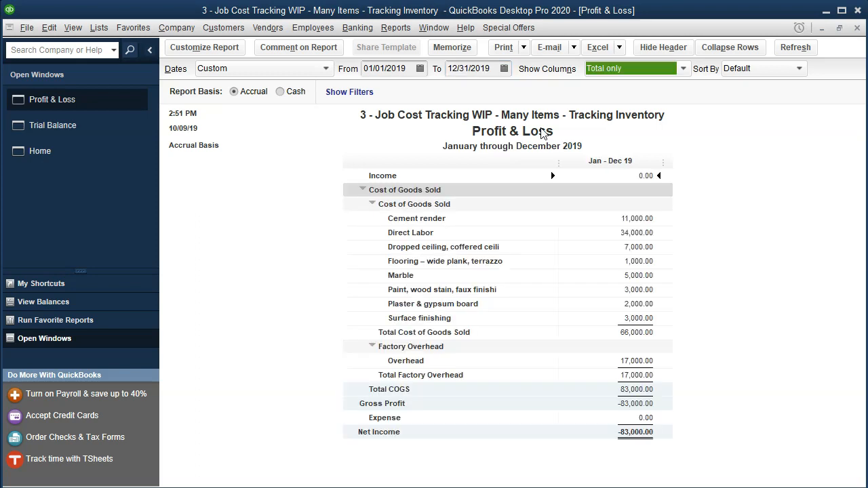
left_click(362, 189)
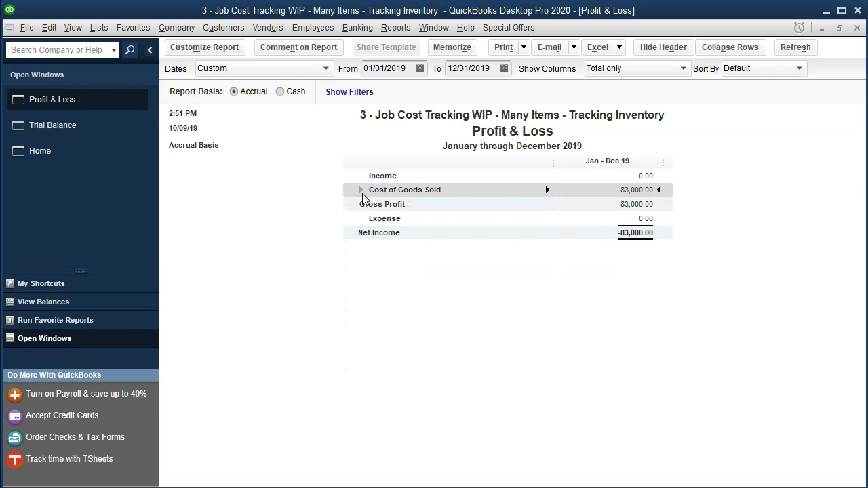
left_click(360, 190)
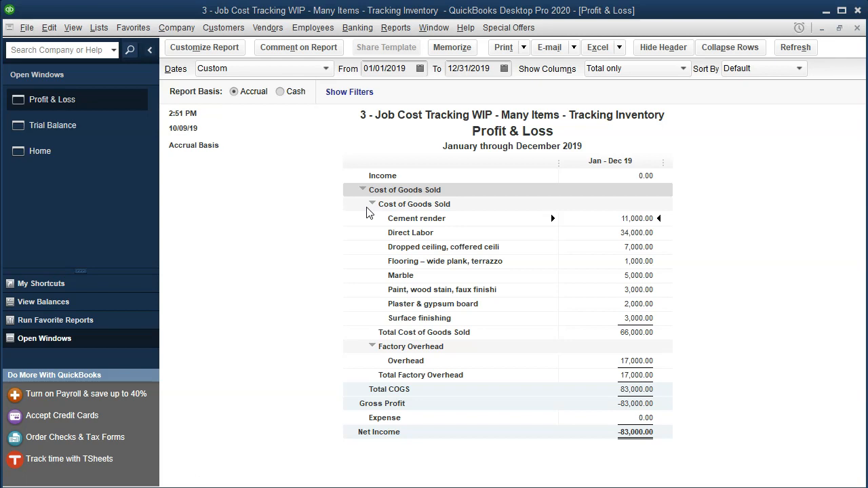
Step: Run the Job Estimates vs. Actuals Summary, and compare the actual costs of jobs 14 and 15 with the Profit & Loss report
left_click(395, 30)
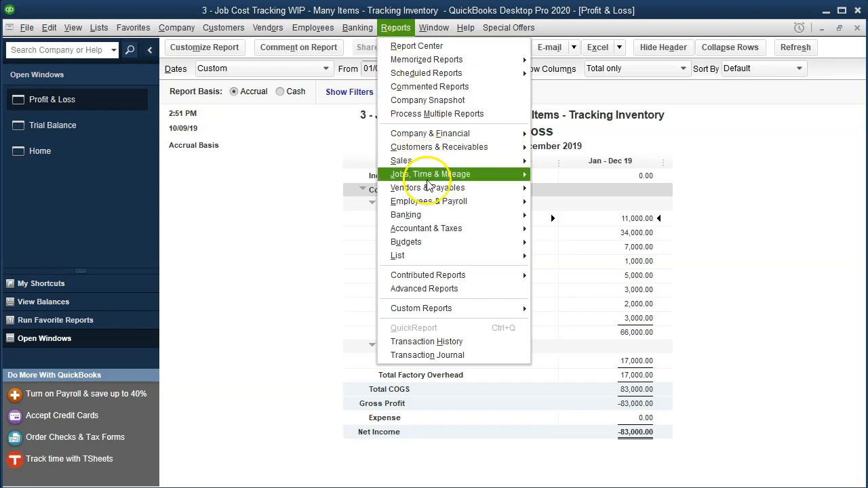
mouse_move(522, 175)
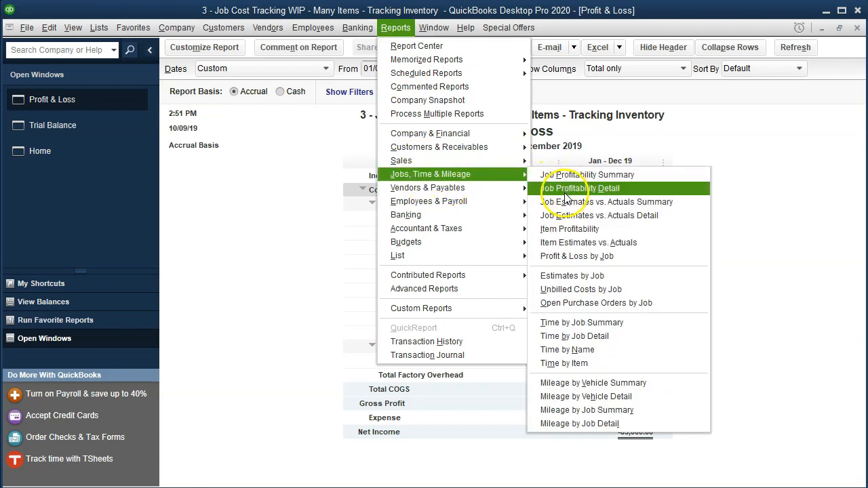
left_click(641, 202)
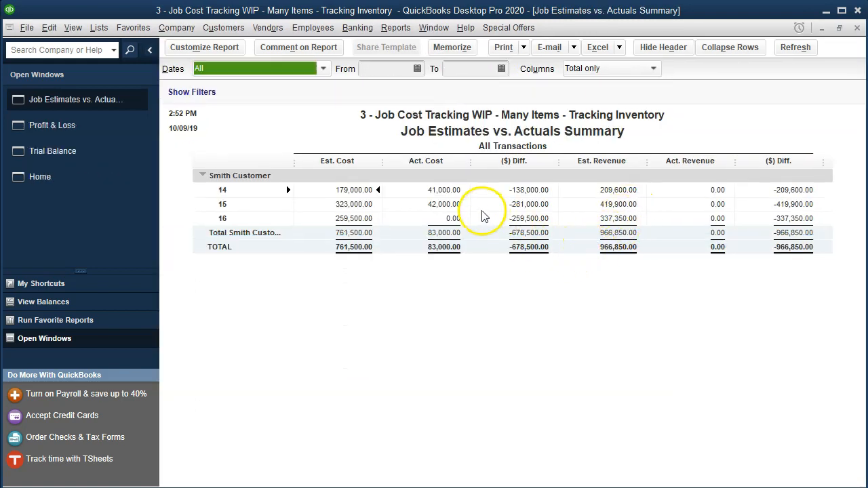
left_click(457, 190)
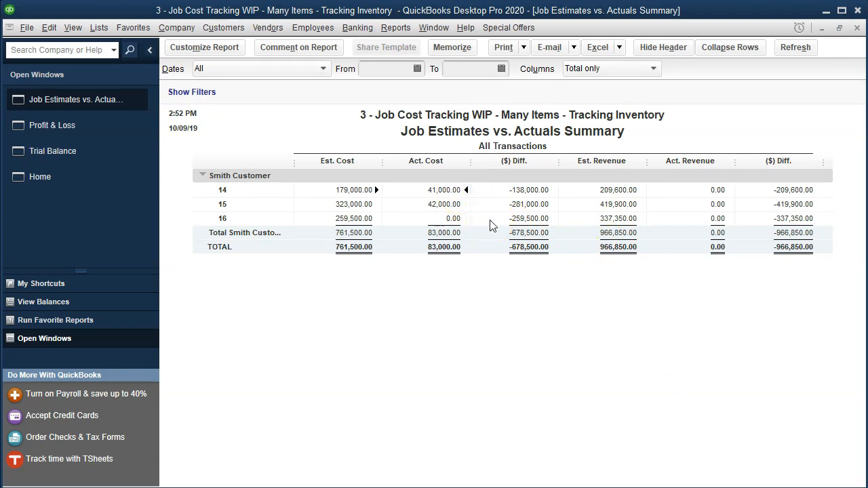
left_click(452, 205)
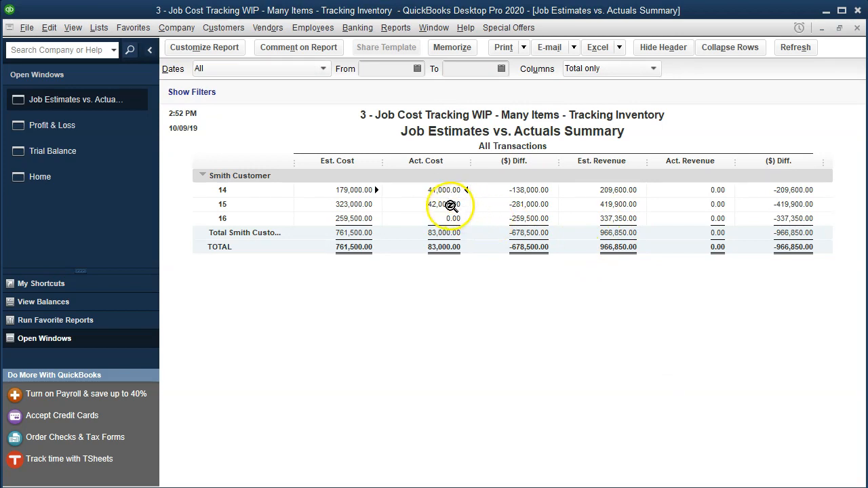
left_click(453, 233)
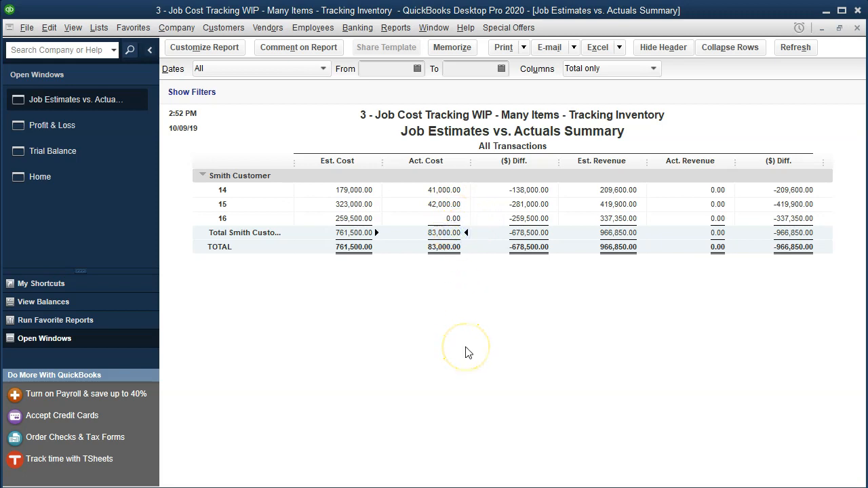
left_click(68, 136)
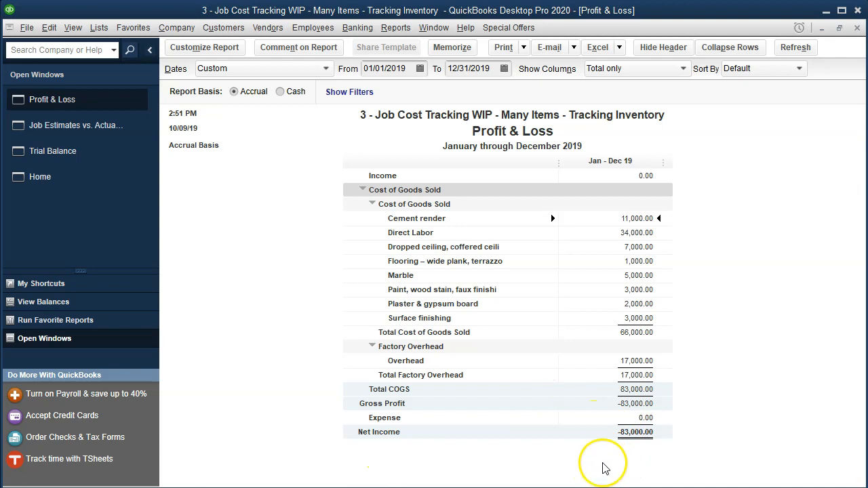
left_click(110, 128)
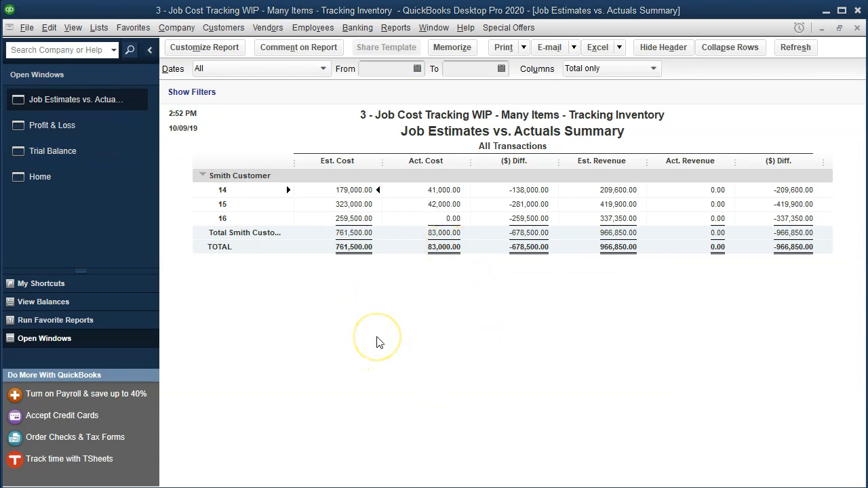
Step: Run the standard Balance Sheet as of 12/31/2020, and review the Owners Equity balance
left_click(393, 30)
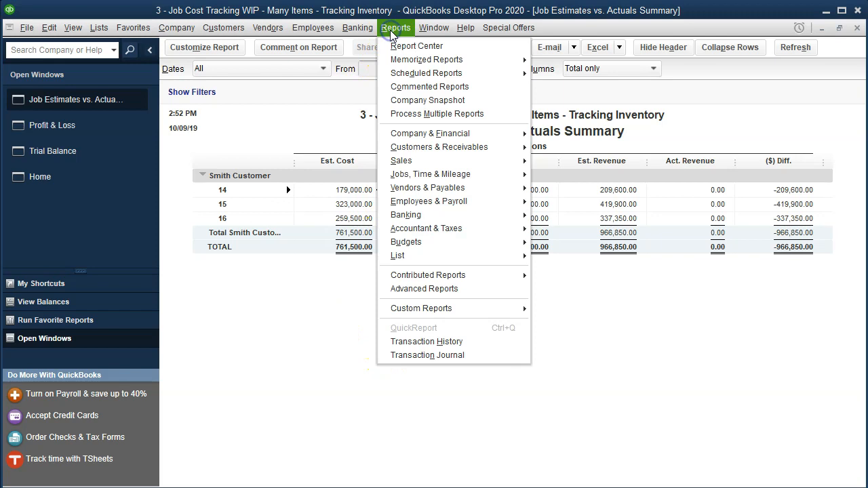
mouse_move(468, 133)
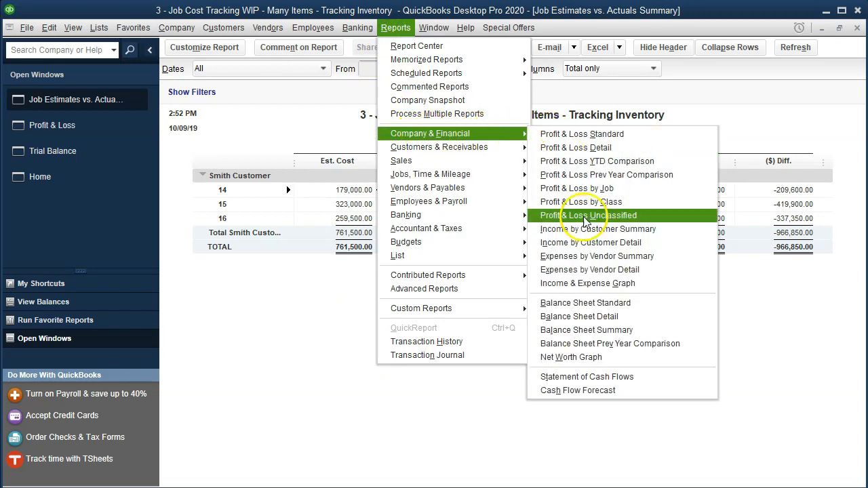
left_click(646, 306)
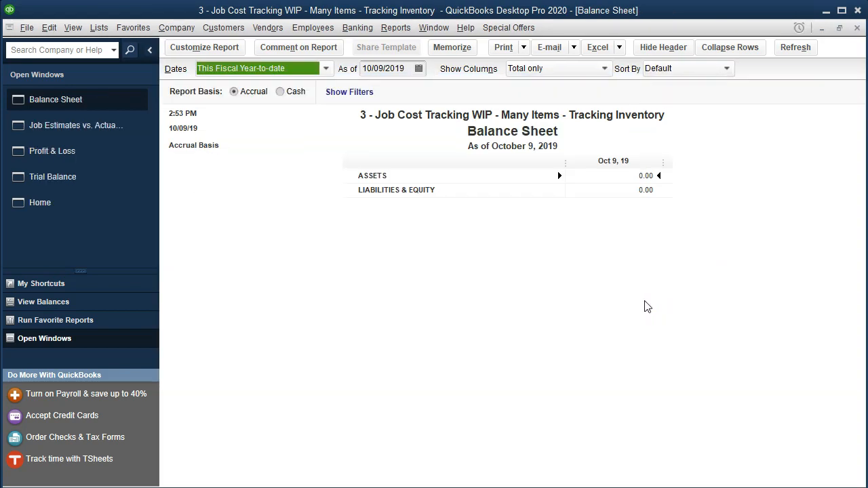
key("Tab")
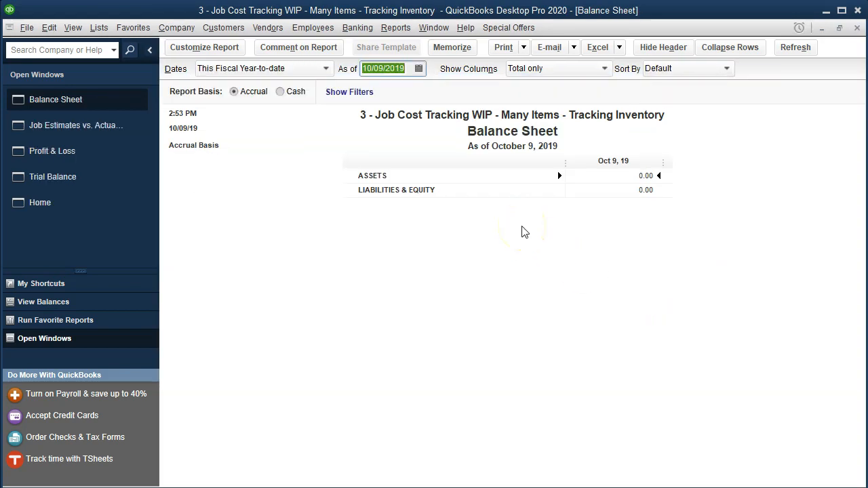
type("1")
type("2/31/2020")
key("Tab")
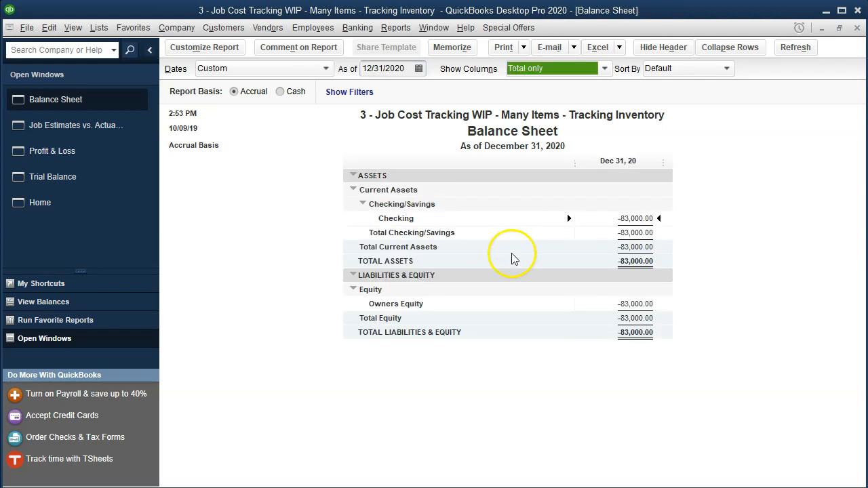
left_click(637, 304)
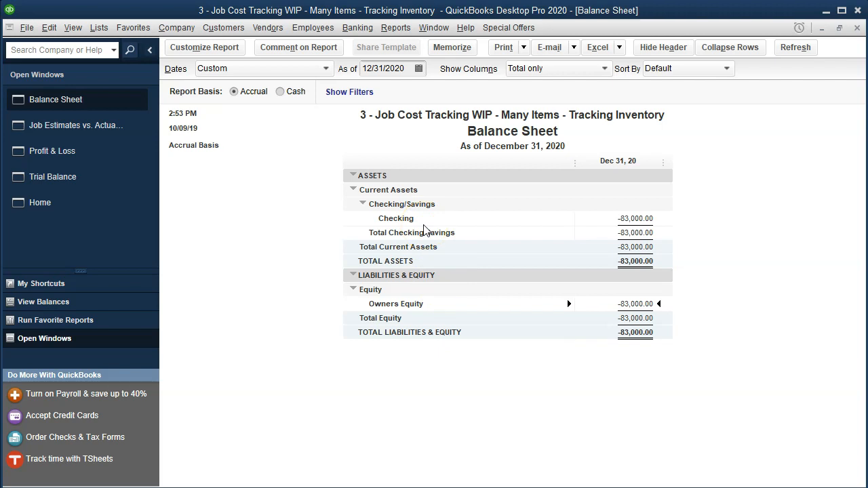
Step: Set the Balance Sheet's as-of date to 12/31/2019
left_click(408, 68)
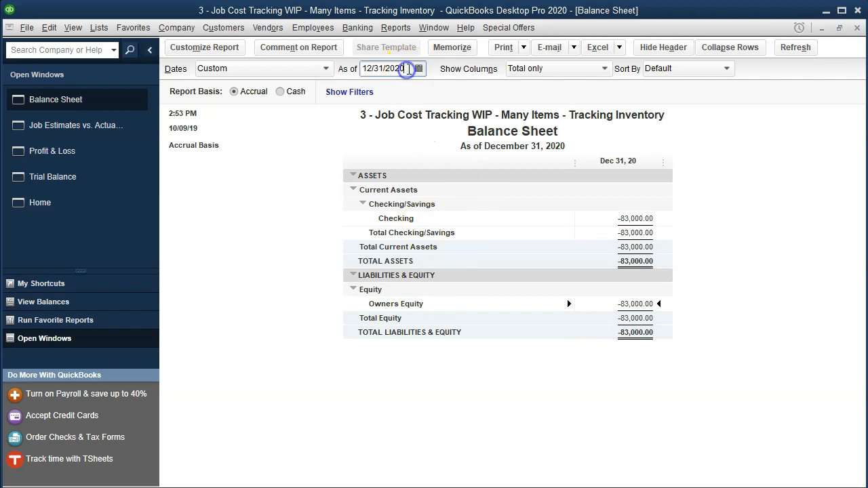
key("BackSpace")
key("BackSpace")
type("19")
left_click(418, 122)
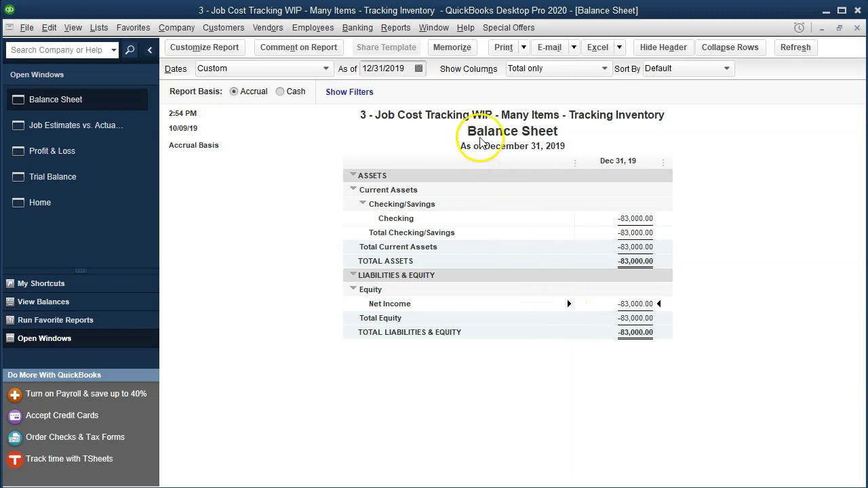
Step: Run the Job Estimates vs. Actuals Detail report filtered to the customer's job 14
left_click(397, 28)
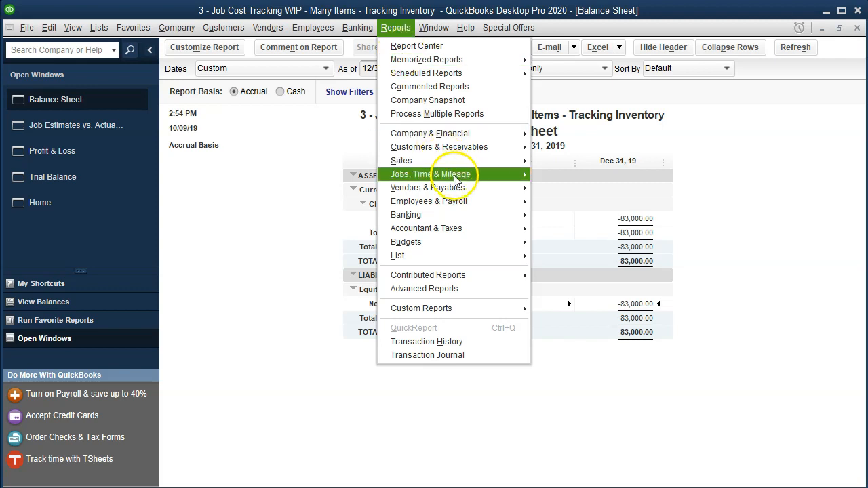
mouse_move(494, 177)
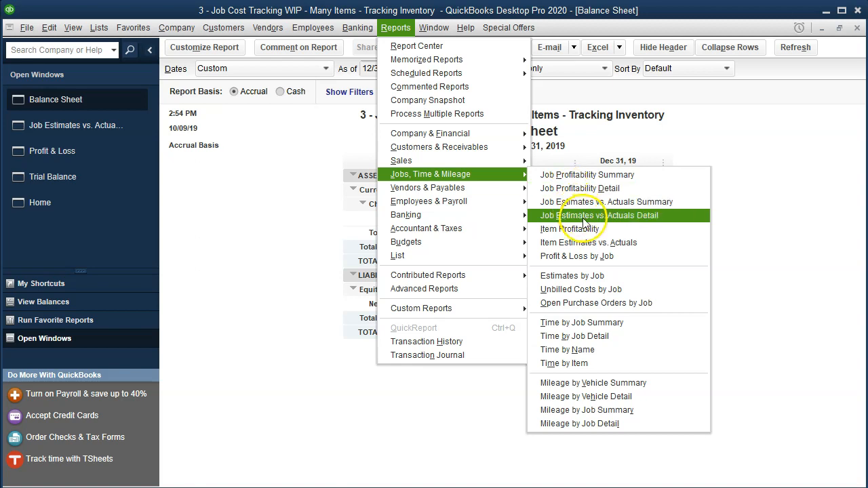
left_click(630, 220)
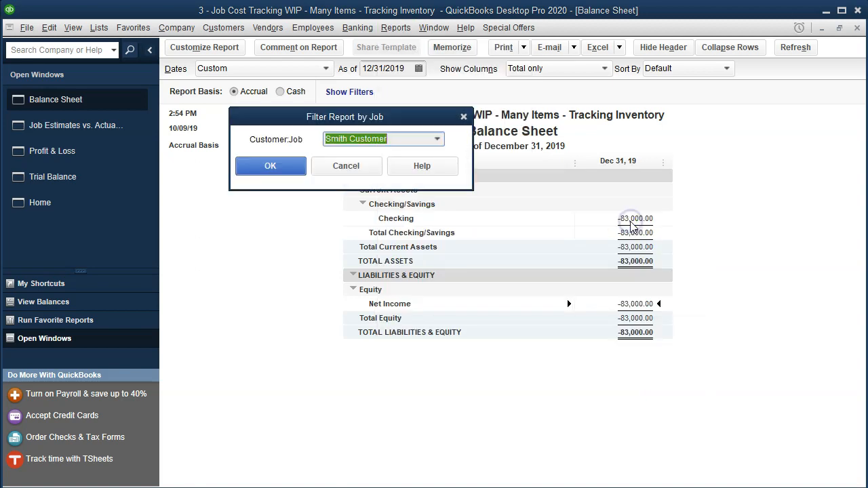
left_click(436, 140)
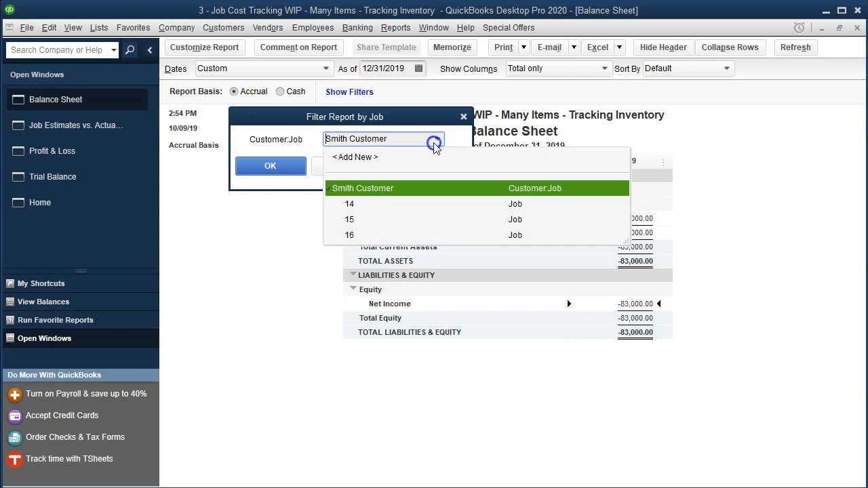
left_click(361, 203)
left_click(284, 170)
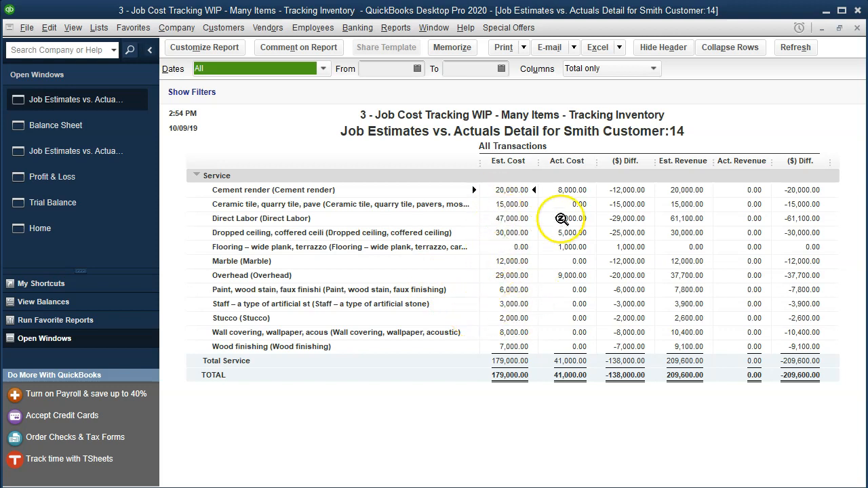
Step: Examine job 14's actual costs by service item, from Cement render down through labor, materials and overhead
left_click(564, 189)
key("Down")
key("Down")
key("Down")
key("Down")
key("Down")
key("Down")
key("Down")
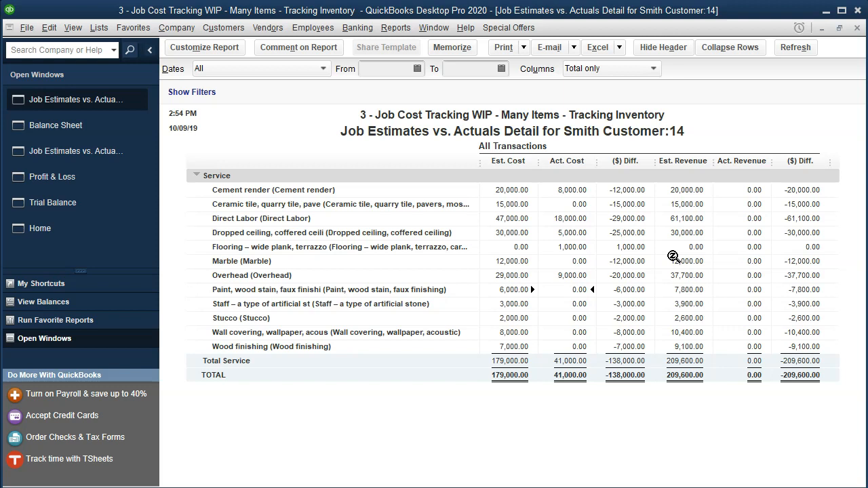
key("Up")
key("Up")
key("Up")
left_click(566, 190)
key("Down")
key("Down")
key("Down")
key("Down")
Step: Return to the home page, and run the Trial Balance report for 01/01/2020 to 12/31/2020
left_click(113, 232)
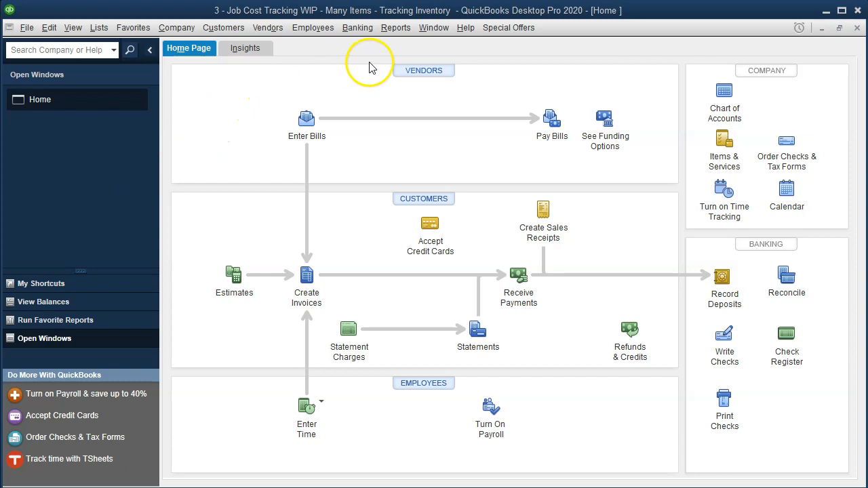
left_click(396, 35)
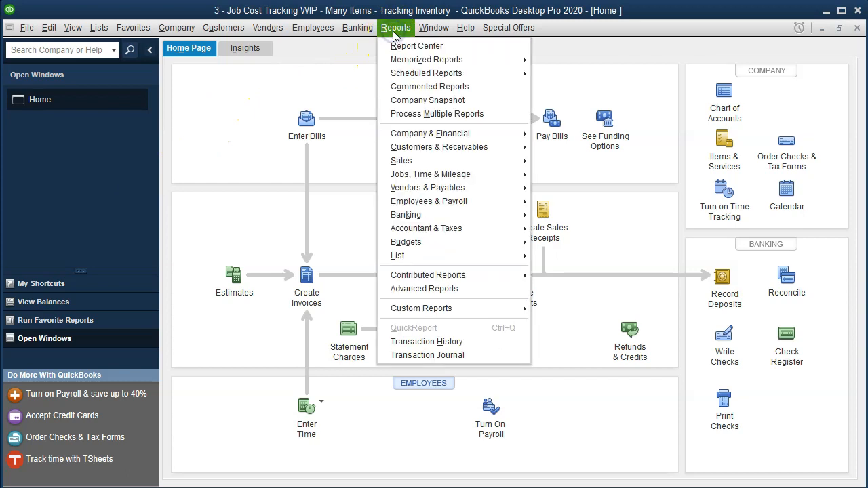
mouse_move(430, 231)
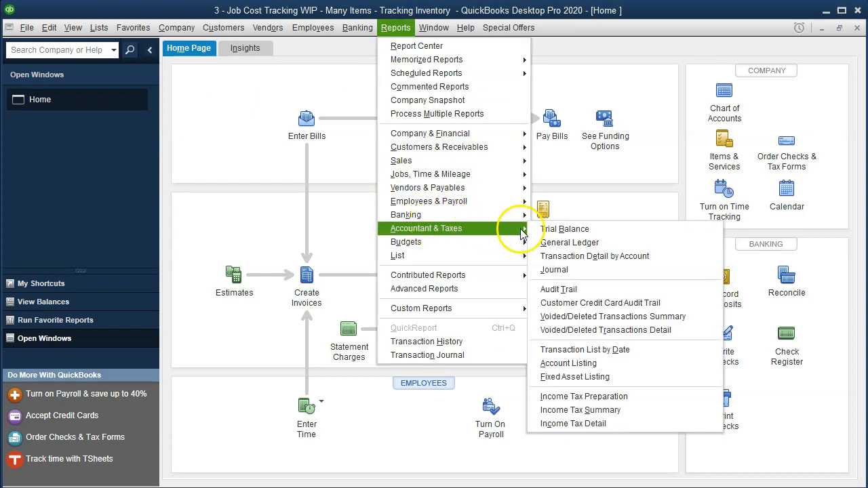
left_click(551, 231)
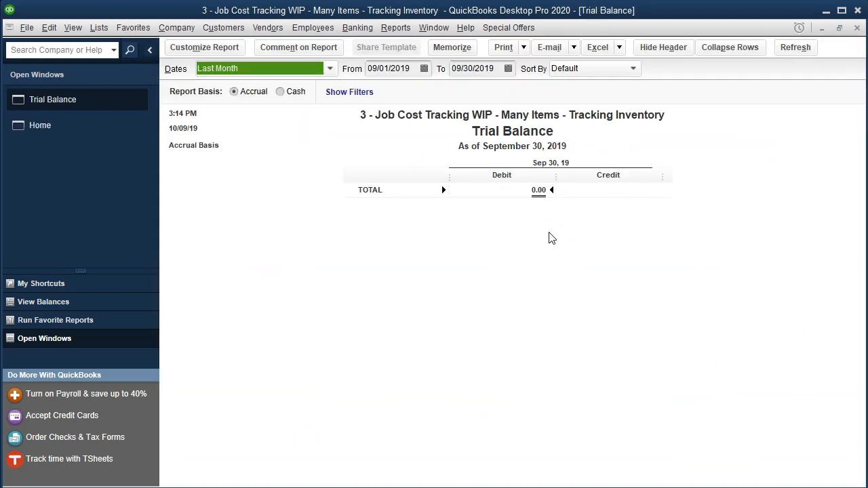
key("Tab")
type("01/01/2020")
key("Tab")
type("12")
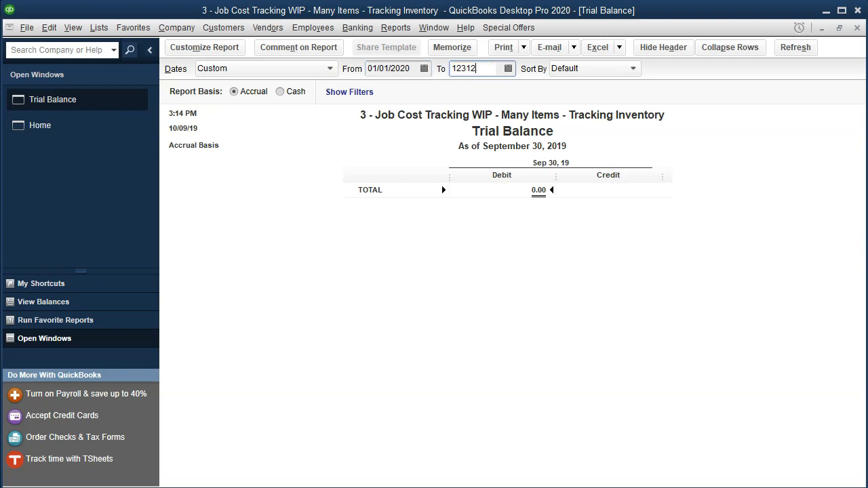
type("/31/2020")
key("Tab")
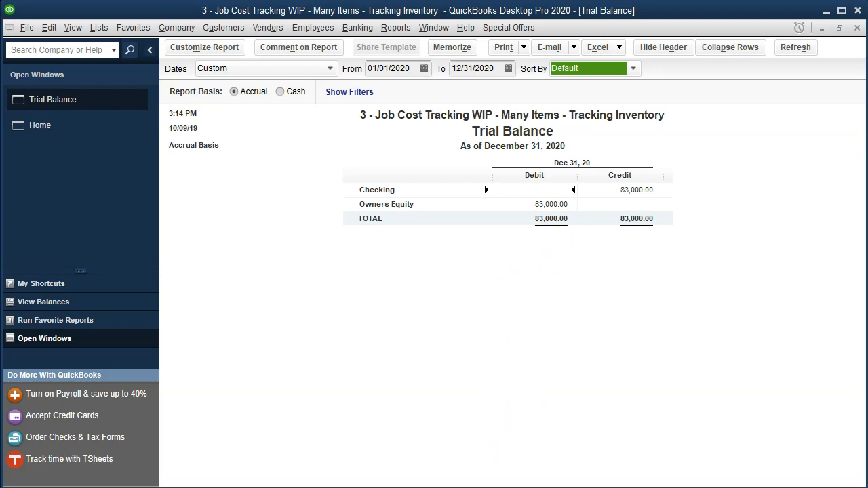
Step: Switch to the Excel workbook and review the accounts' beginning balances down to the Beg Bal, TB and Adj comparison table
key("alt+Tab")
left_click(307, 311)
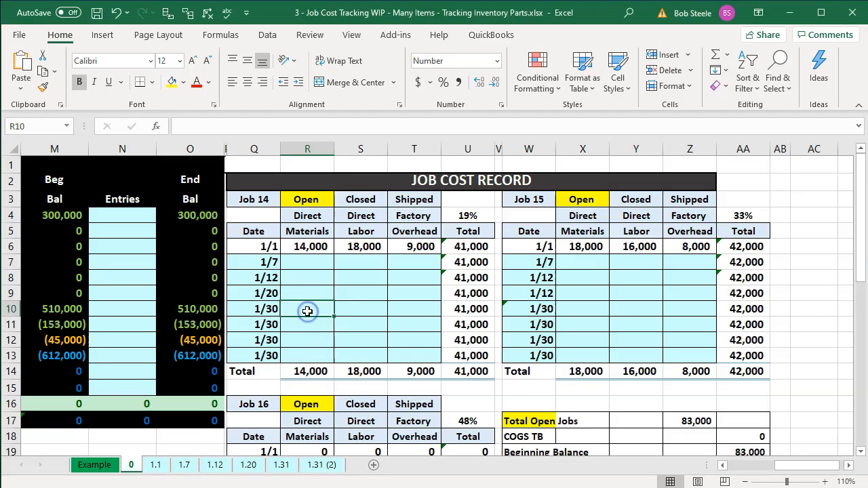
key("Left")
key("Left")
key("Left")
key("Left")
key("Left")
key("Left")
key("Left")
key("Left")
key("Left")
key("Left")
key("Left")
key("Left")
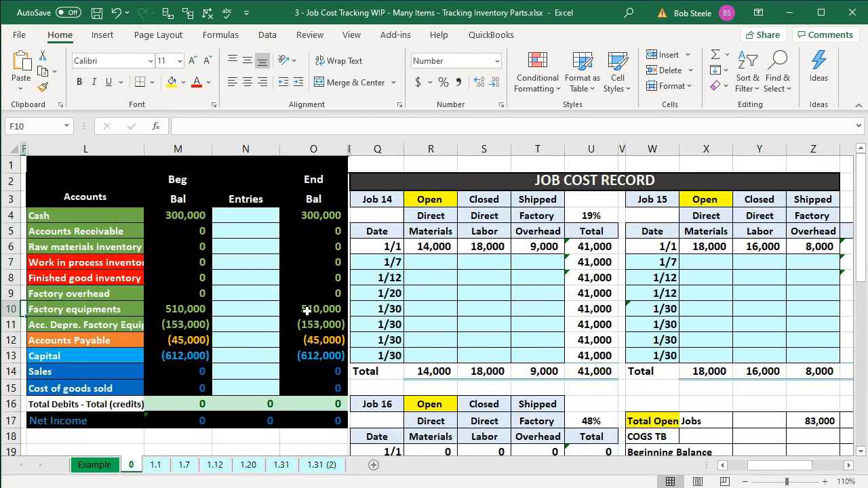
key("Left")
left_click(252, 216)
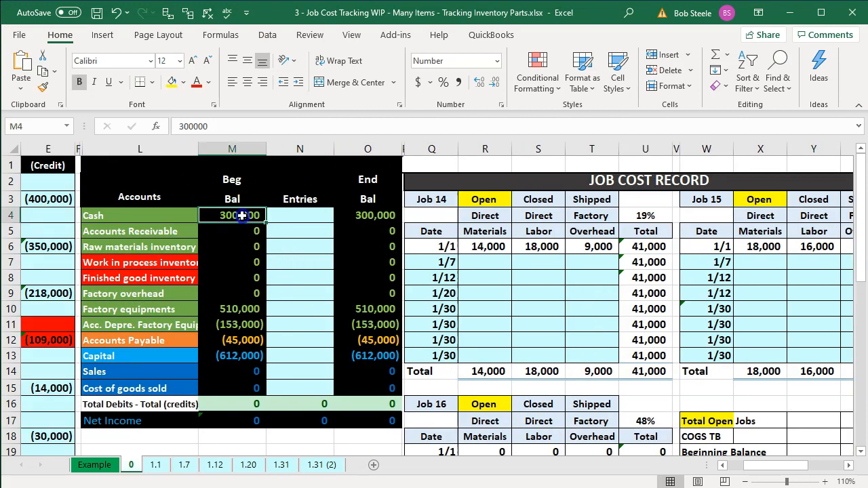
scroll(258, 226, "down", 4)
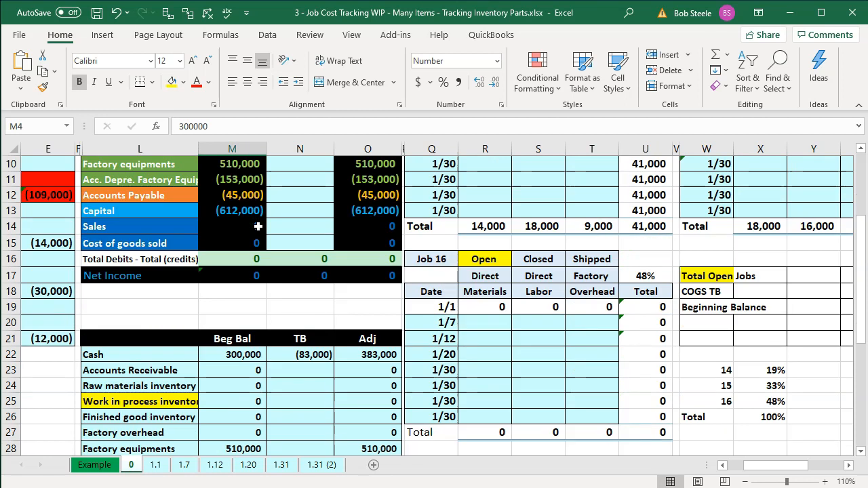
scroll(258, 227, "down", 1)
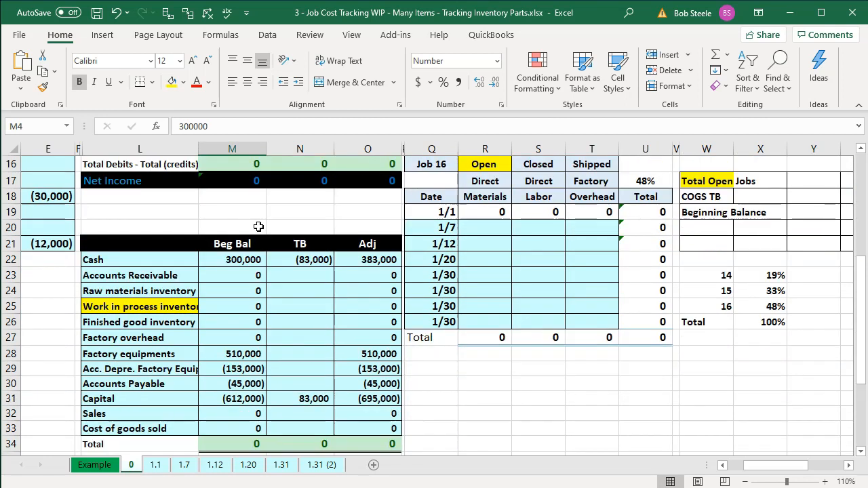
Step: Compare the table's cash and capital TB amounts with the QuickBooks Trial Balance, and examine the worksheet's Adj column from Cash to Capital
left_click(251, 266)
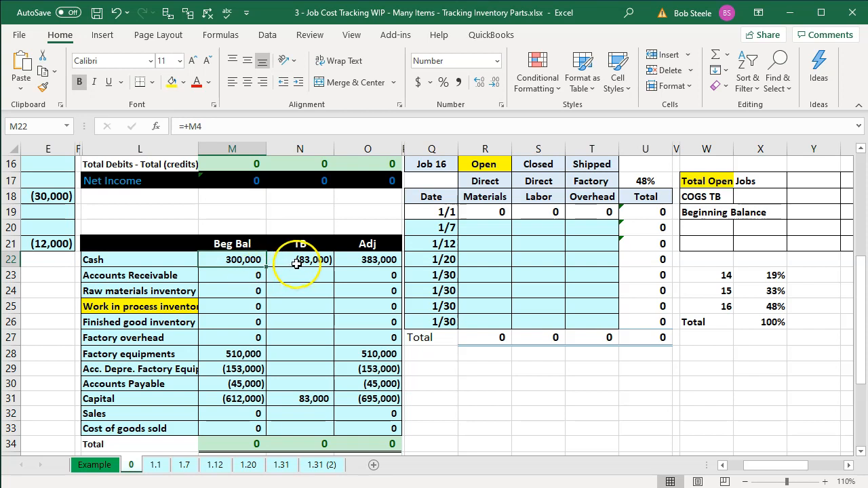
left_click(298, 261)
left_click(434, 487)
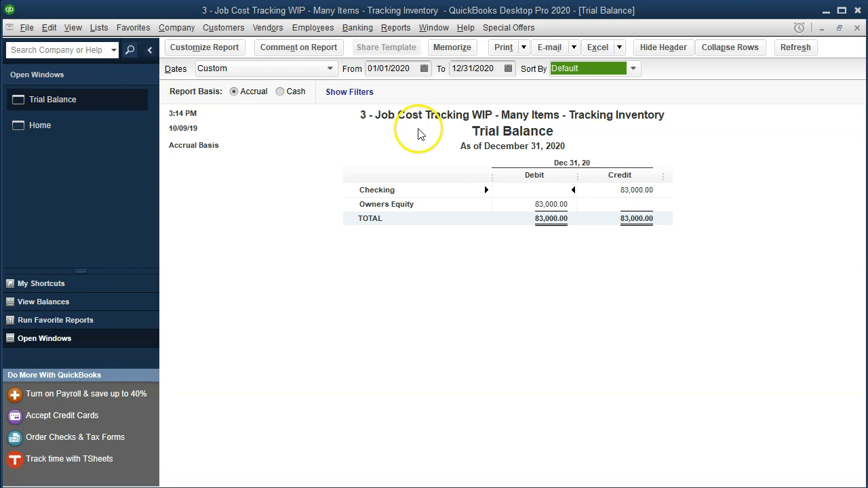
left_click(453, 487)
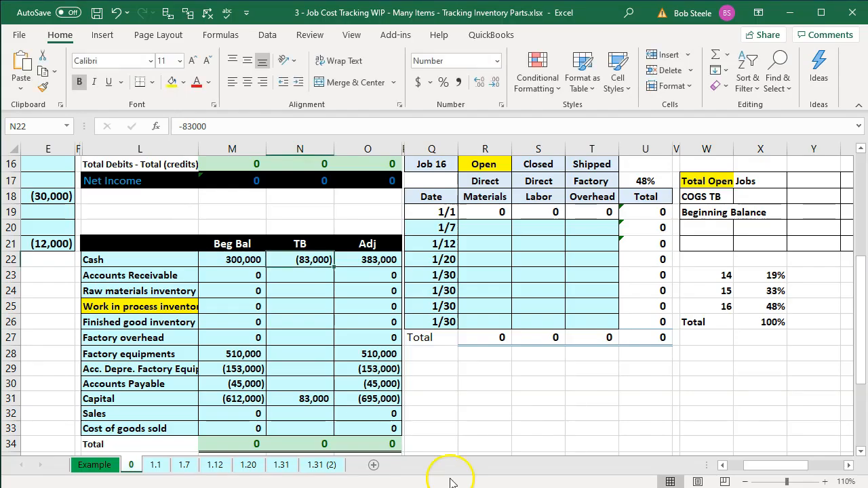
left_click(315, 261)
left_click(311, 399)
left_click_drag(376, 259, 384, 406)
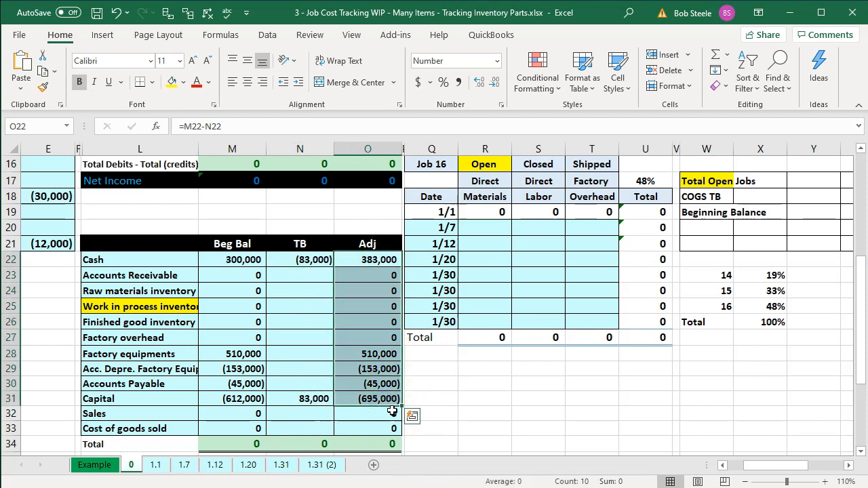
left_click(369, 319)
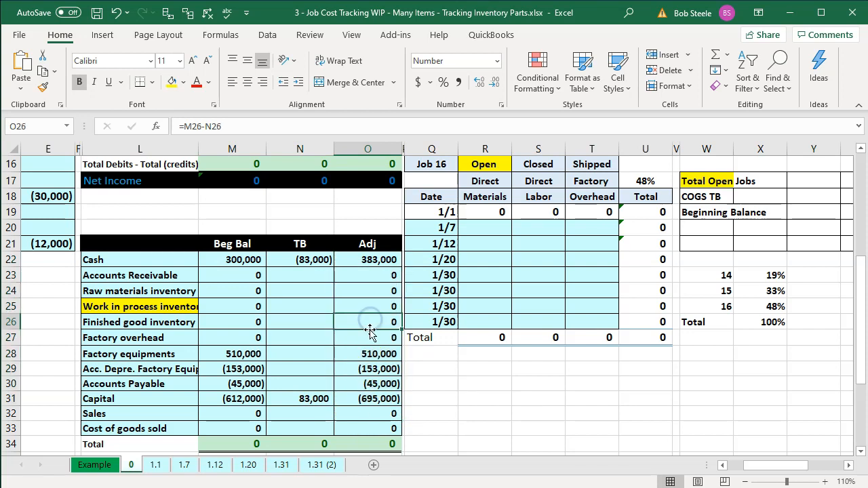
Step: Switch to QuickBooks and start a general journal entry, keeping the date 12/31/2019 and entry number 1
key("alt+Tab")
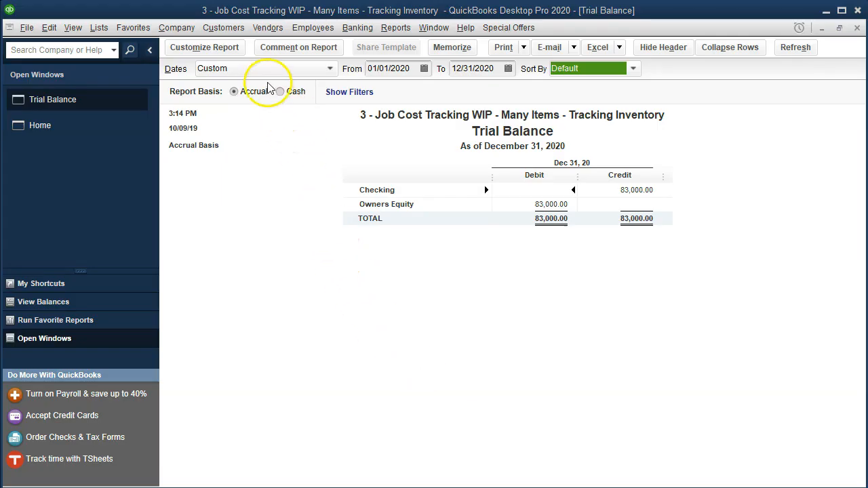
left_click(176, 28)
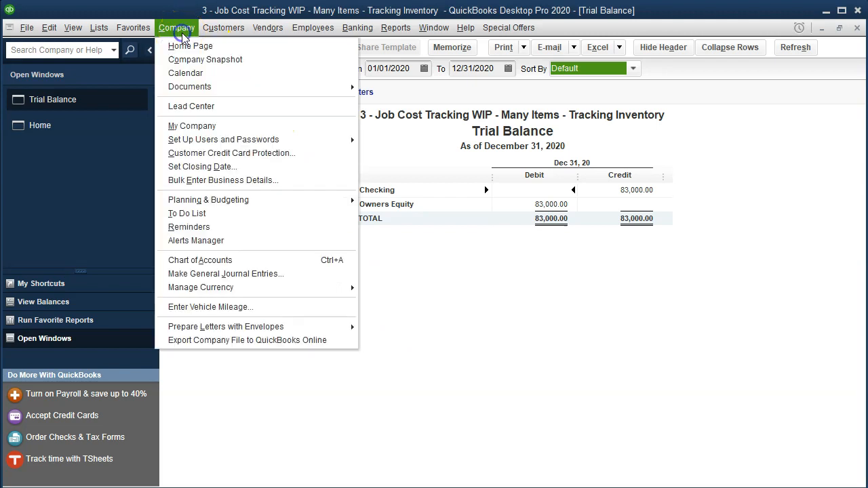
left_click(258, 273)
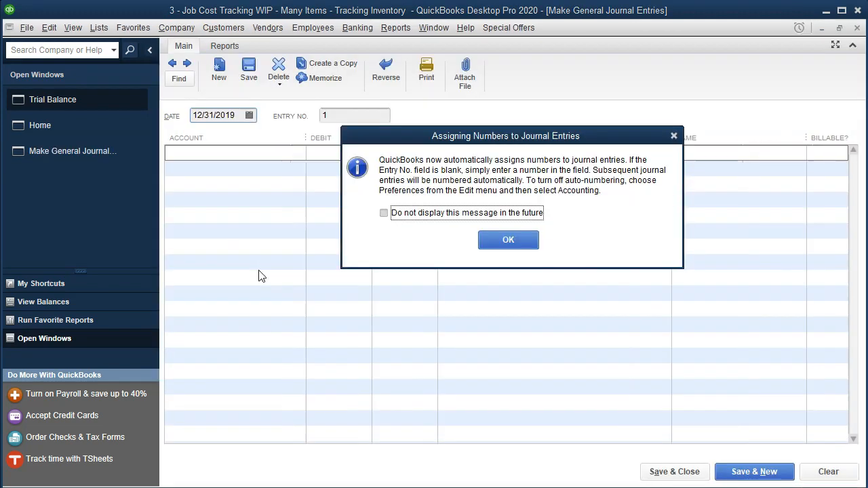
left_click(673, 138)
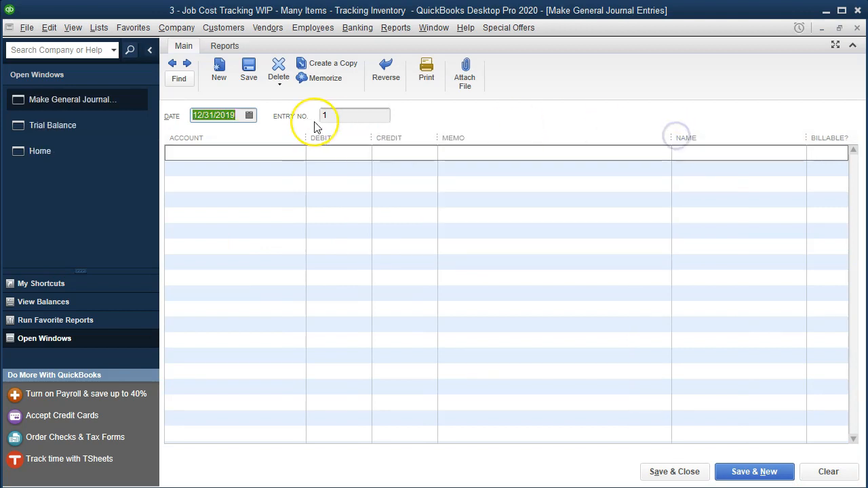
key("Tab")
key("Tab")
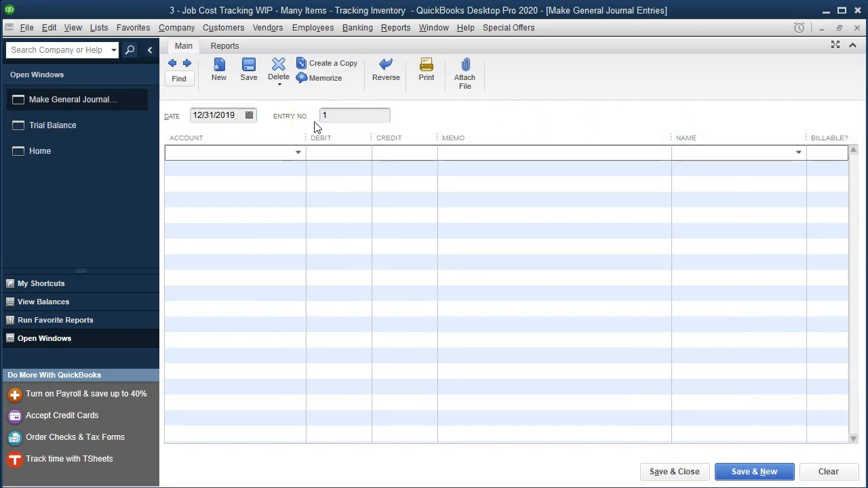
Step: Enter Checking on the journal entry's first line with a debit of 383,000, the cash adjustment from the Excel worksheet
type("cking")
key("Tab")
key("alt+Tab")
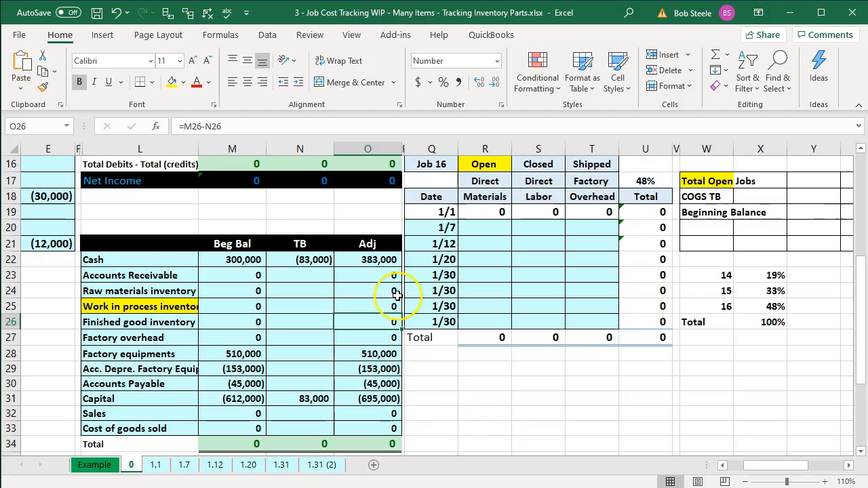
left_click(370, 259)
key("alt+Tab")
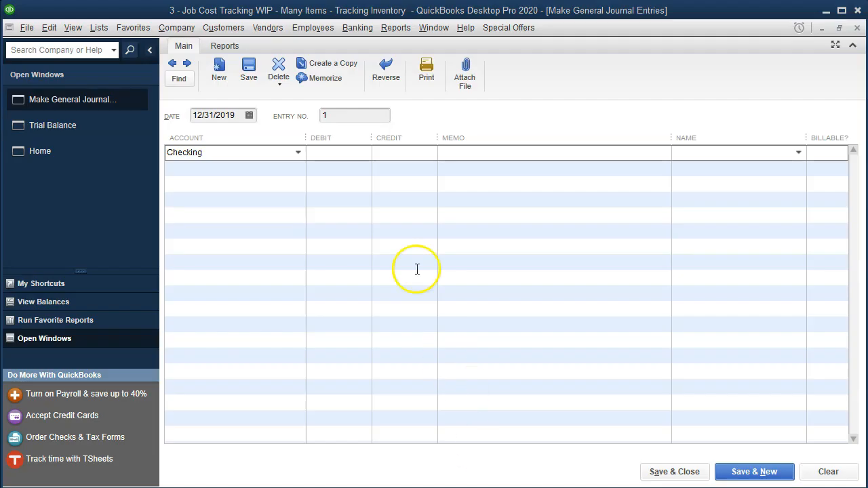
left_click(351, 152)
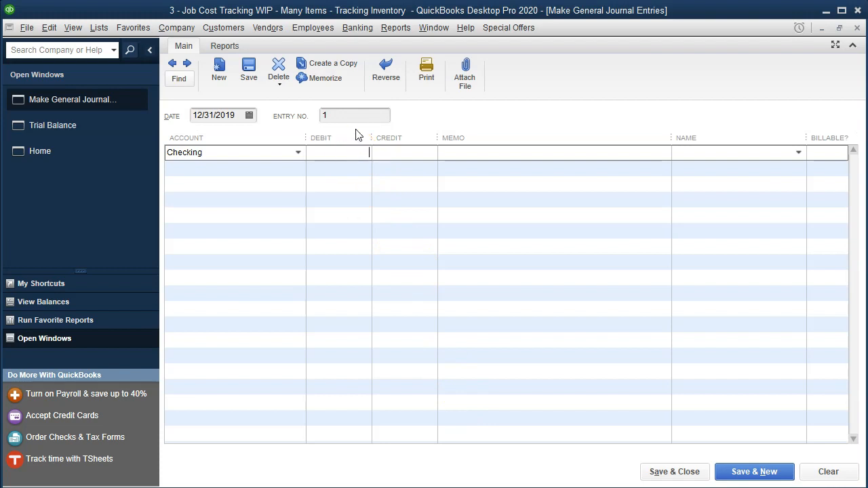
type("383000")
key("Tab")
key("Tab")
key("Tab")
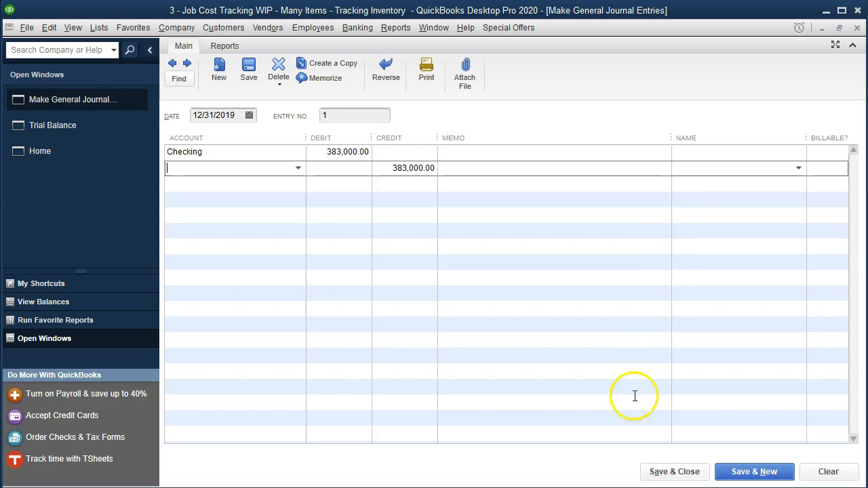
Step: Look up the factory equipment adjustment in Excel, and create Factory Equipment as a new Fixed Asset account on the entry's second line
key("alt+Tab")
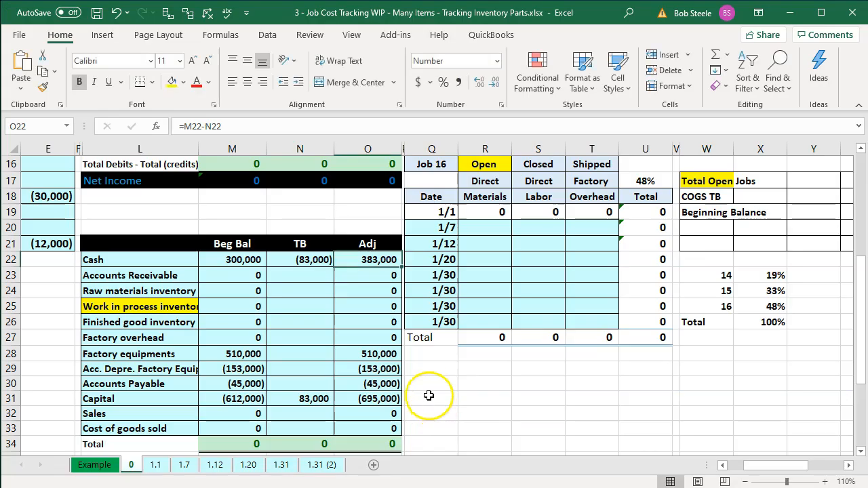
left_click(378, 354)
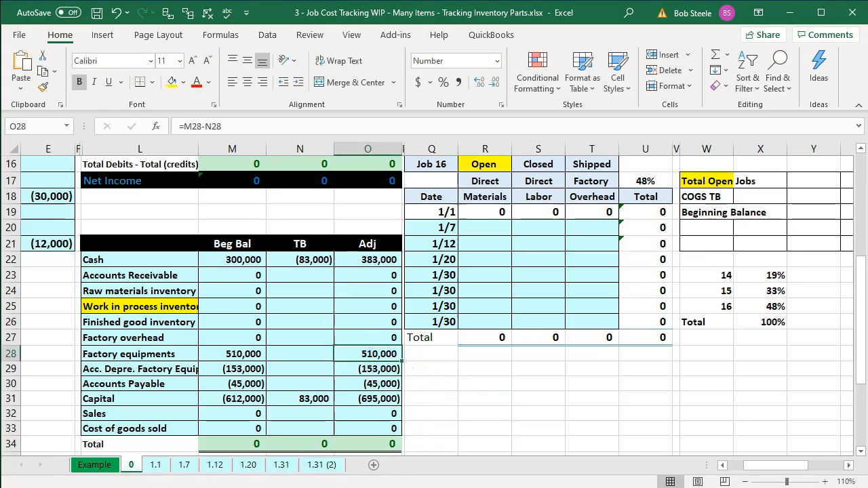
left_click(473, 487)
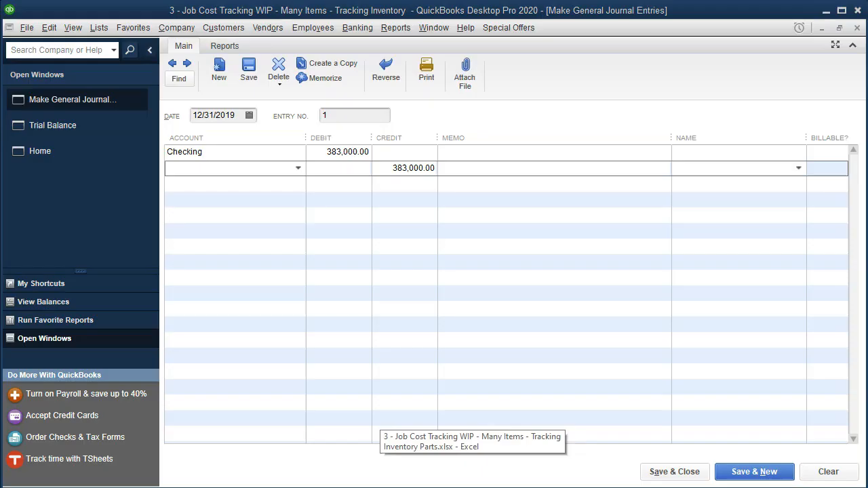
left_click(215, 170)
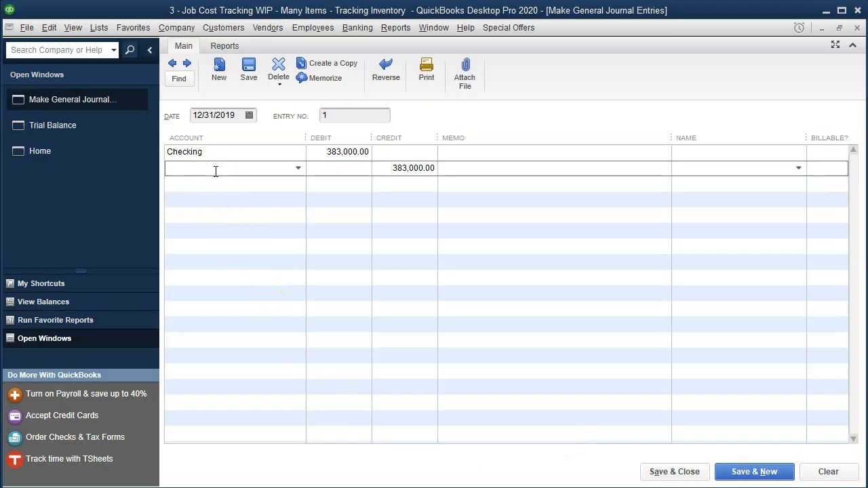
type("Factroy")
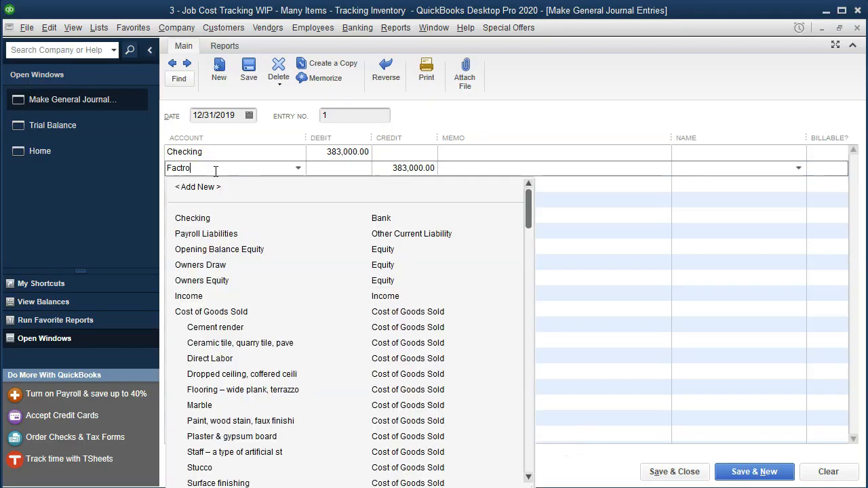
key("BackSpace")
key("BackSpace")
type("ory Equi")
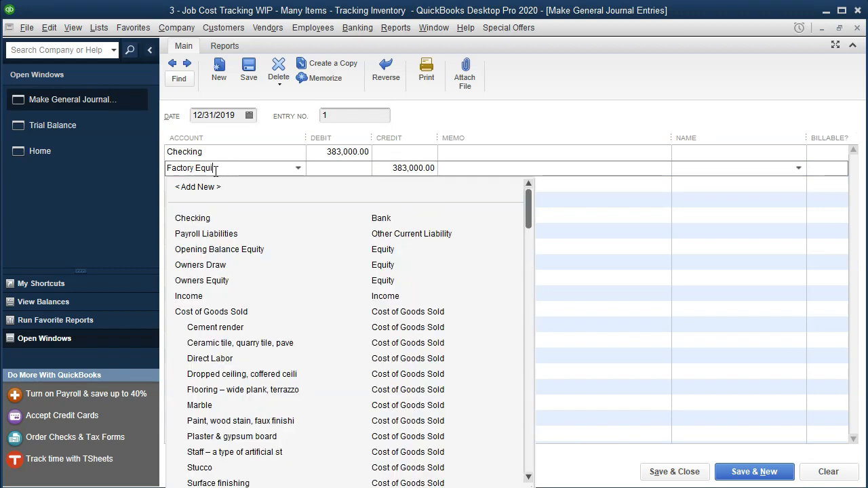
key("Tab")
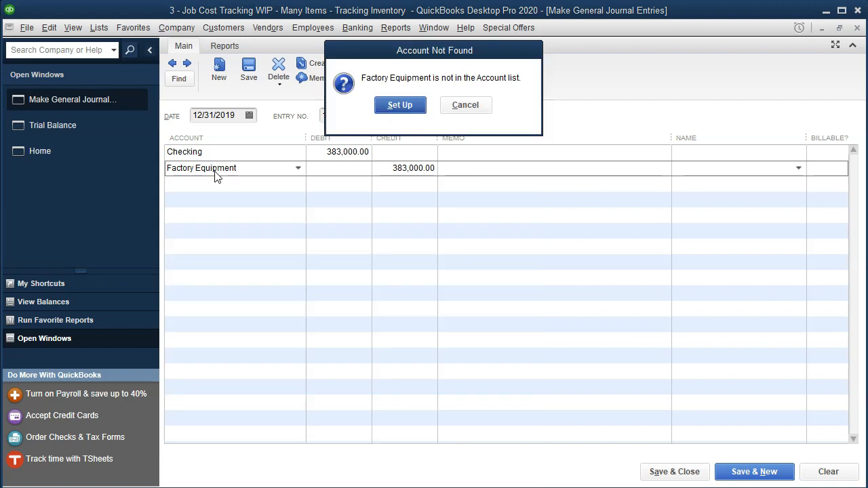
key("Return")
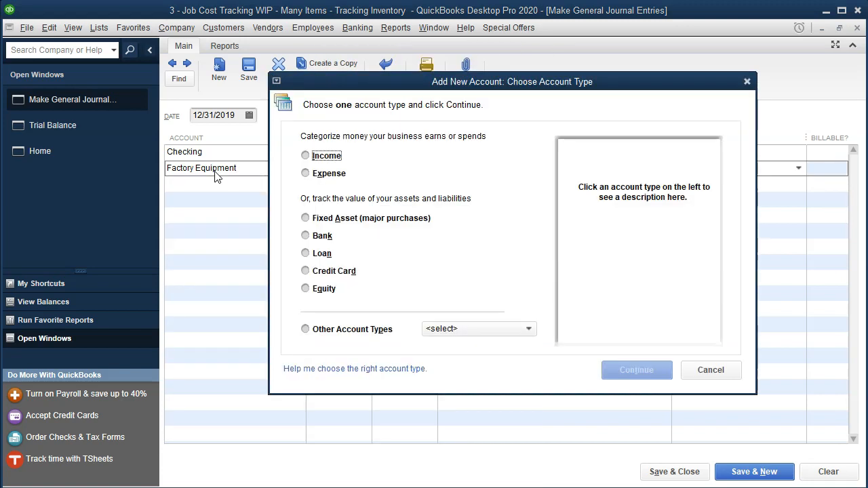
left_click(306, 218)
left_click(633, 370)
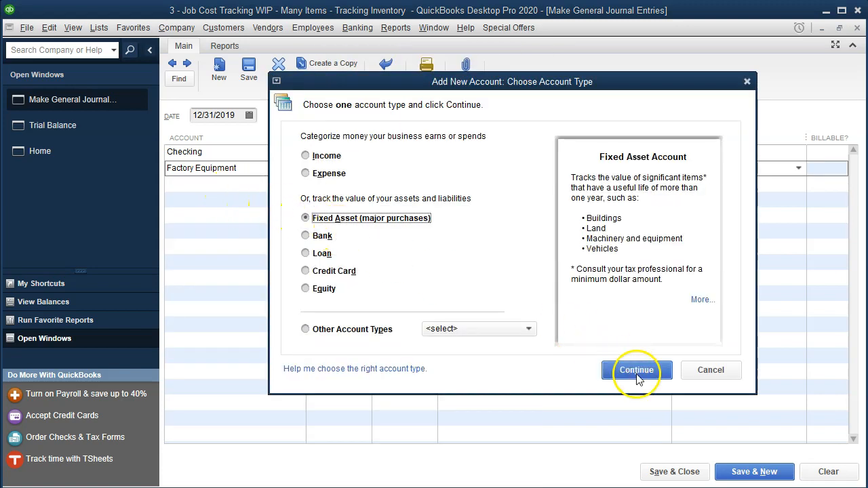
left_click(587, 353)
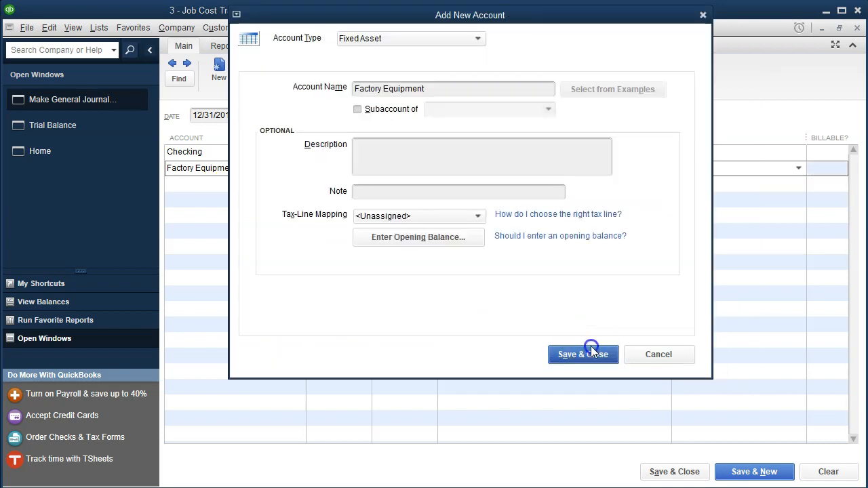
Step: Recheck the worksheet's factory equipment adjustment and debit Factory Equipment 510,000 on the journal entry's second line
key("alt+Tab")
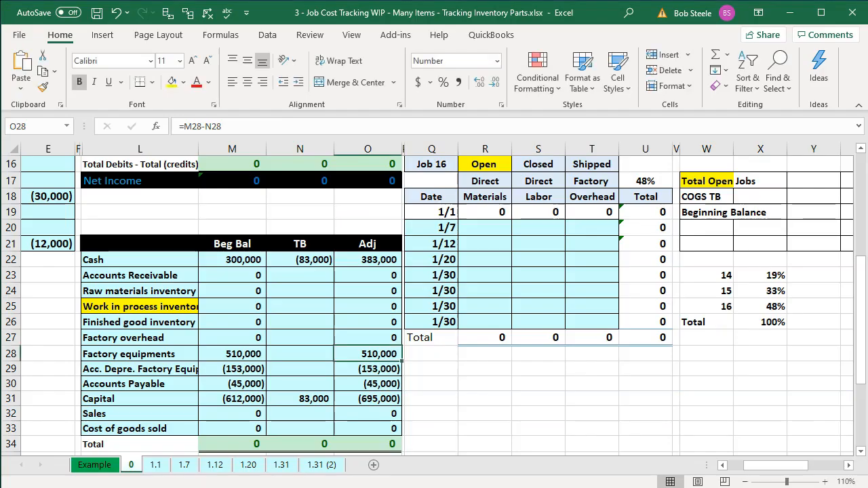
key("alt+Tab")
left_click(343, 172)
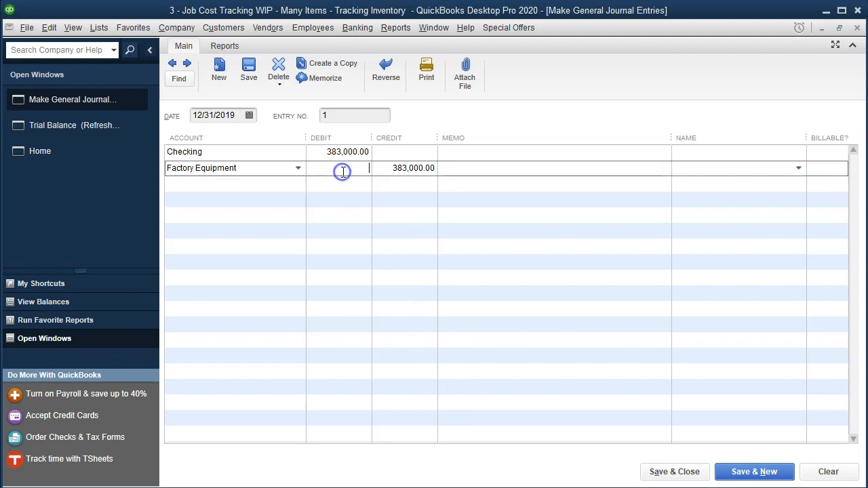
type("510,00")
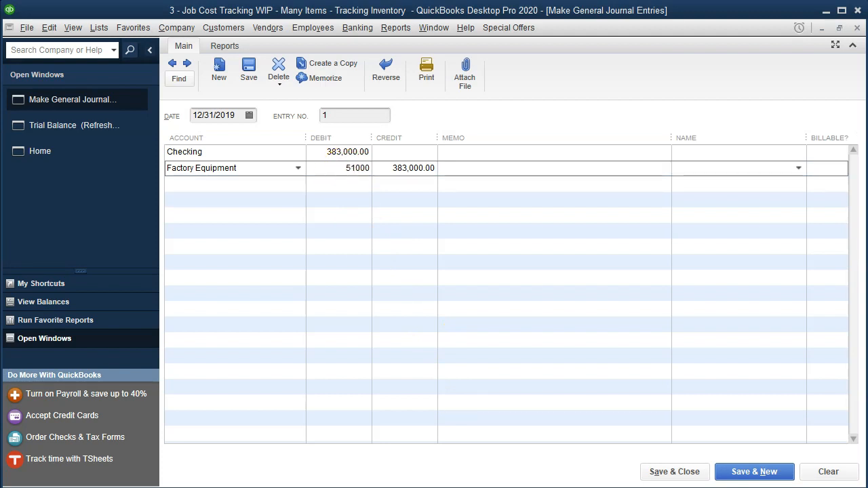
type("0")
key("Tab")
key("Tab")
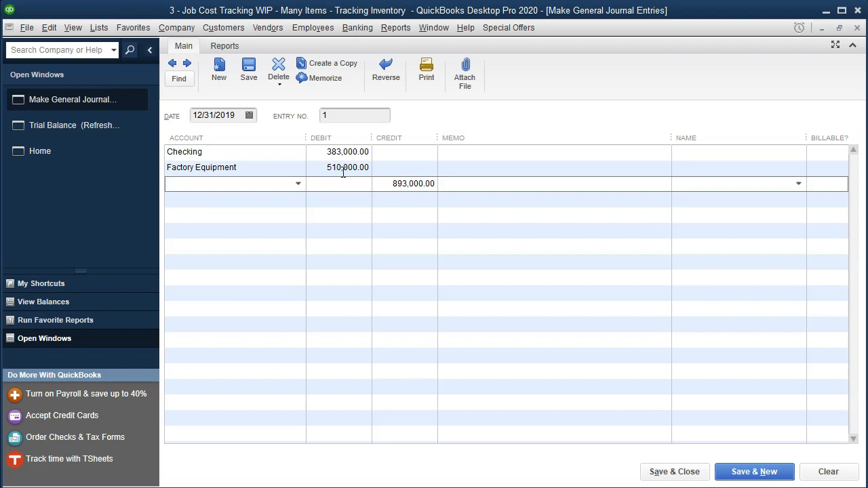
Step: Create Accumulated Depreciation as a new Fixed Asset account on the journal entry's third line
type("Accumulated Depreciation")
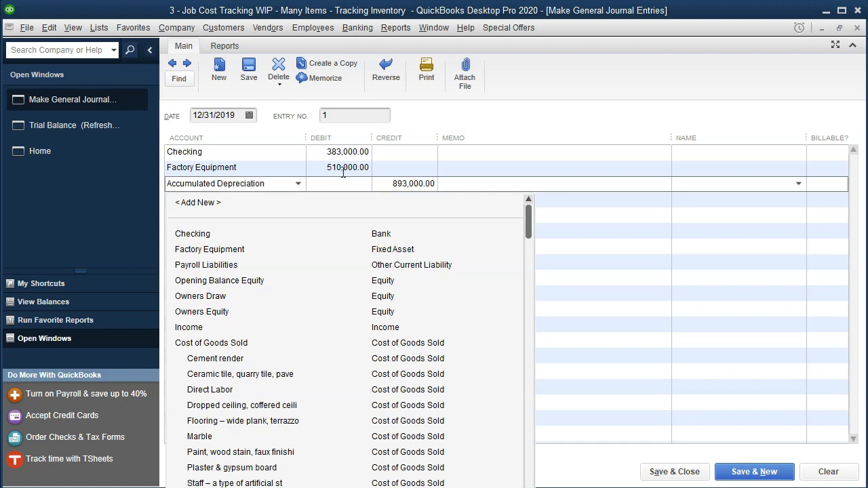
key("Tab")
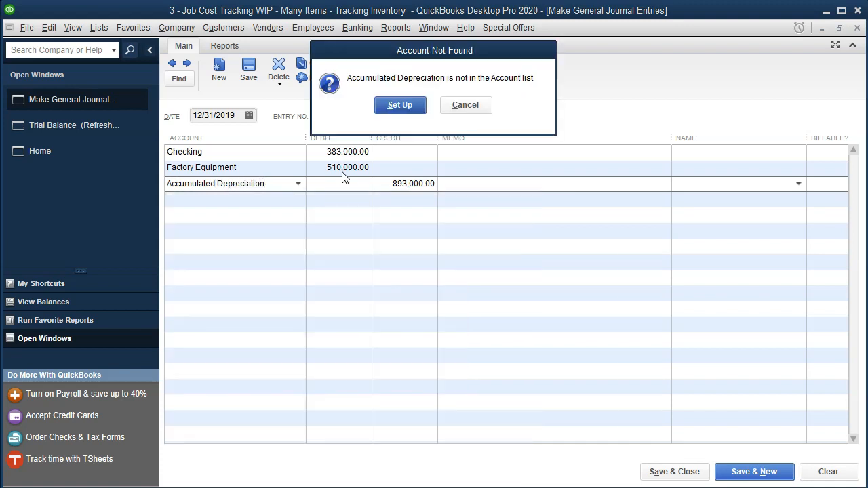
left_click(382, 108)
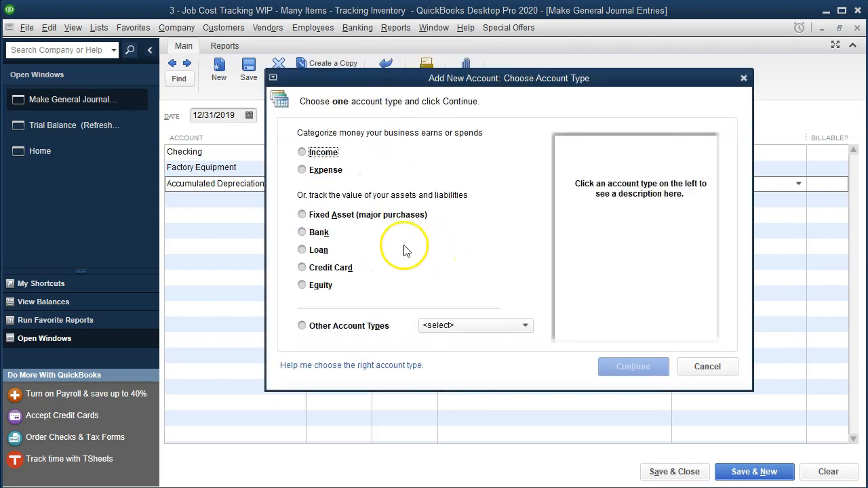
left_click(351, 217)
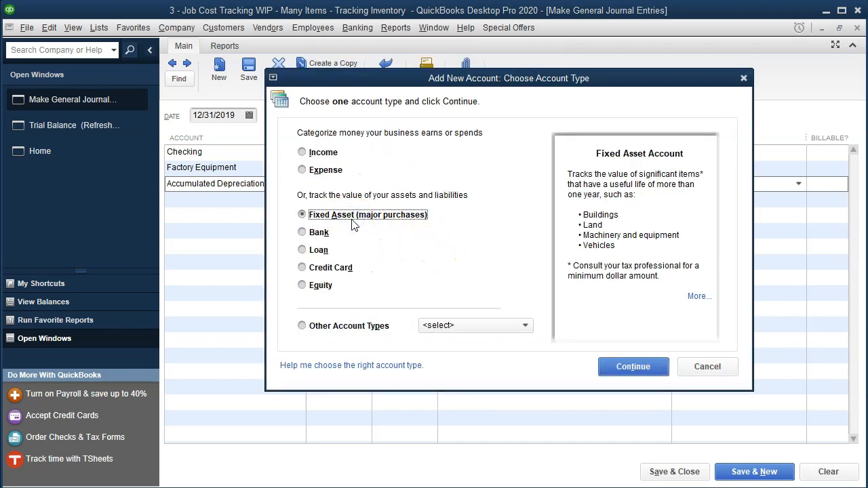
left_click(629, 370)
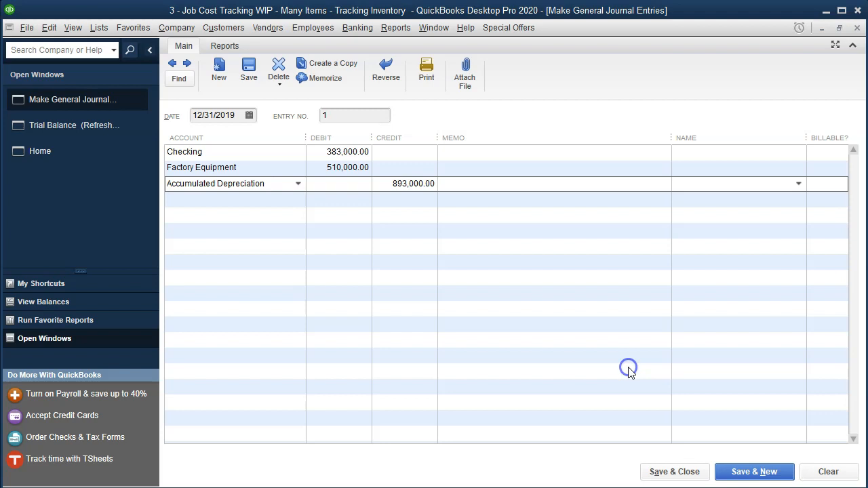
left_click(579, 350)
Step: Check the worksheet's accumulated depreciation adjustment in Excel and credit Accumulated Depreciation 153,000 on the QuickBooks entry's third line
left_click(388, 174)
left_click_drag(393, 183, 446, 193)
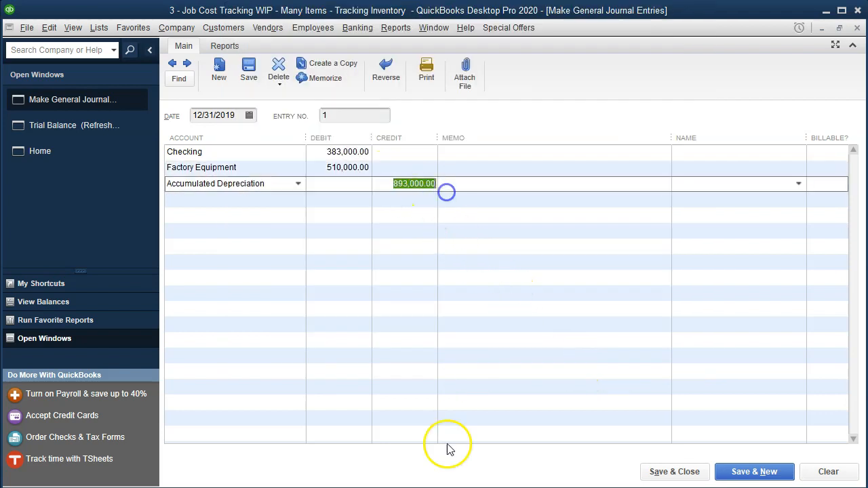
key("alt+Tab")
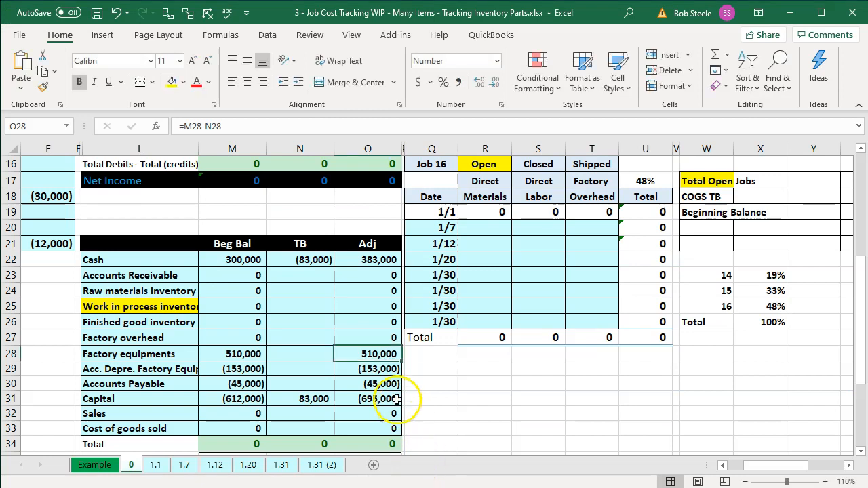
left_click(377, 368)
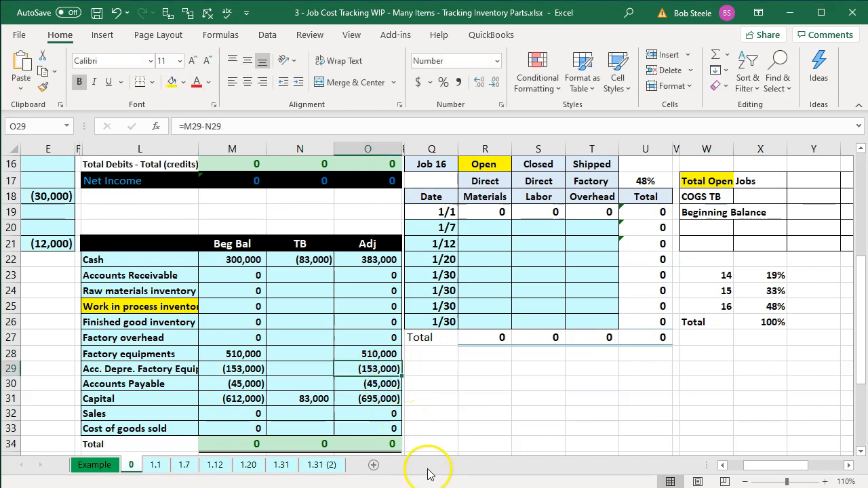
key("alt+Tab")
left_click_drag(393, 184, 434, 184)
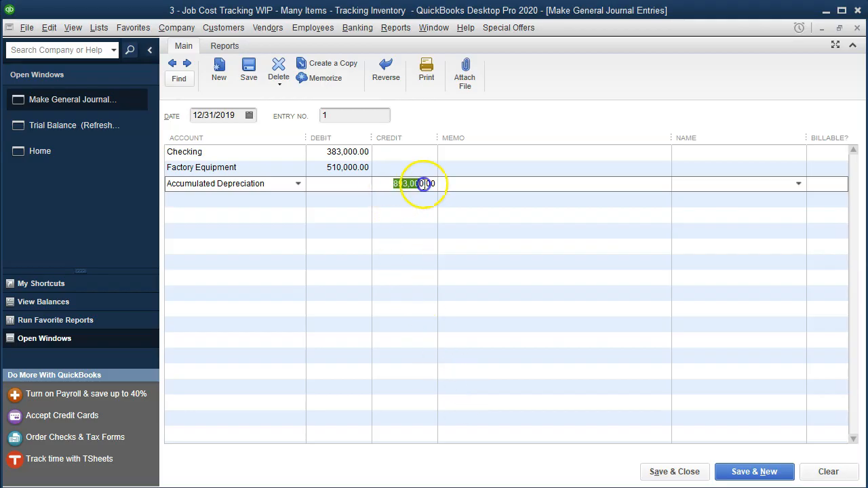
type("15")
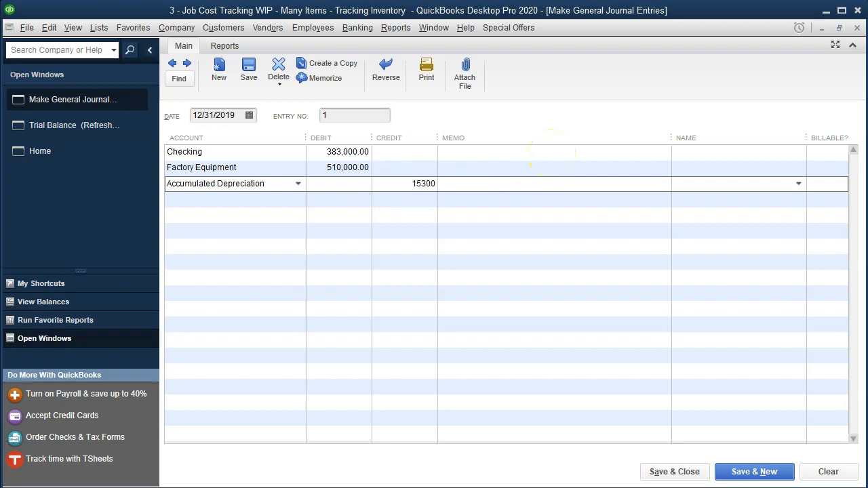
key("Tab")
Step: Look up the accounts payable adjustment in Excel, and create Accounts Payable as a new Accounts Payable-type account on the entry's fourth line
left_click(228, 198)
key("alt+Tab")
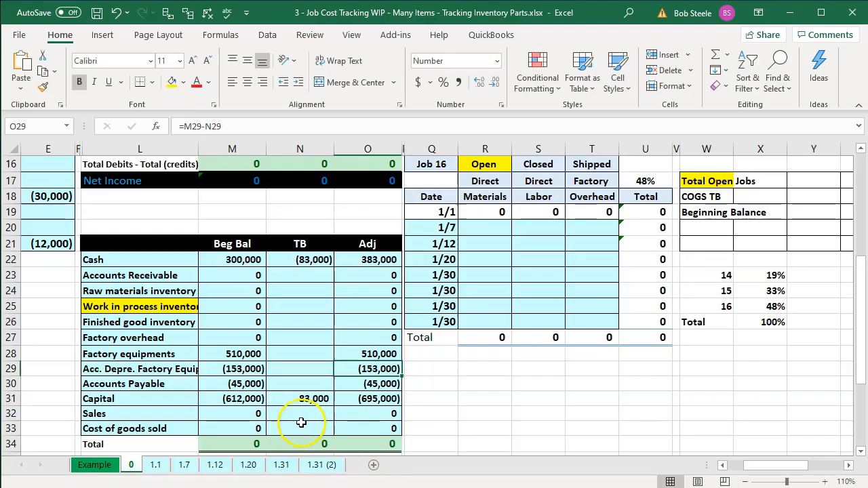
left_click(375, 385)
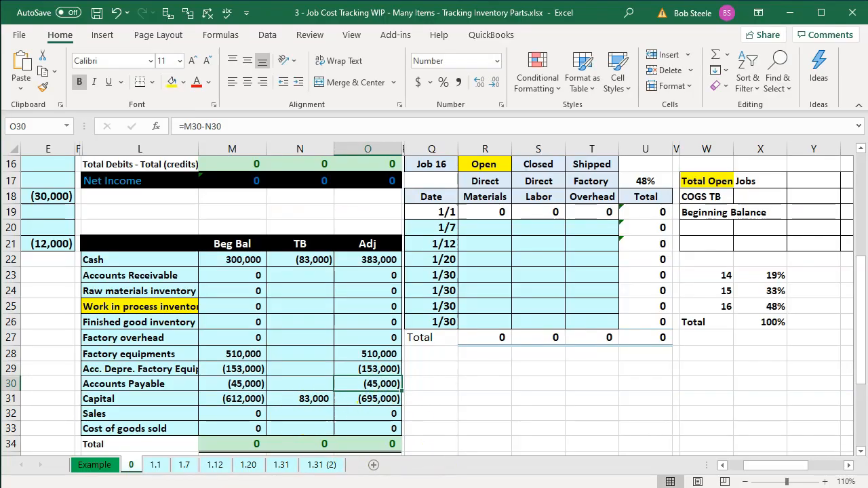
key("alt+Tab")
left_click(206, 199)
type("Accou")
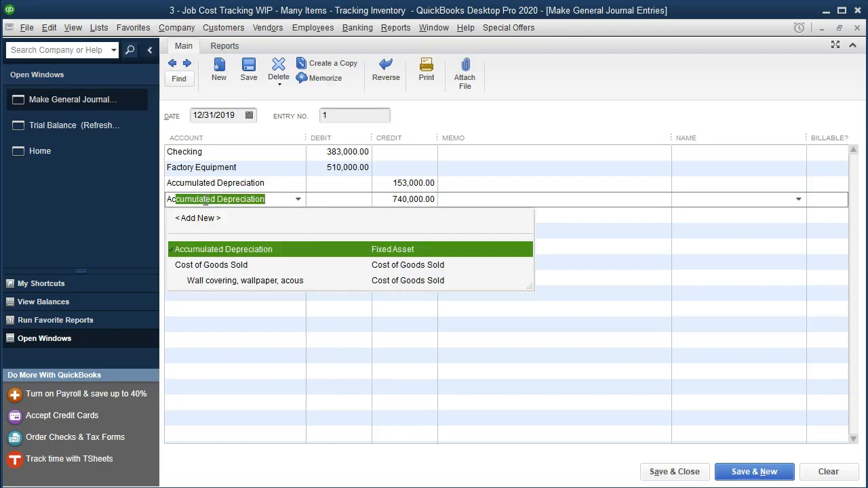
type("nts Payab")
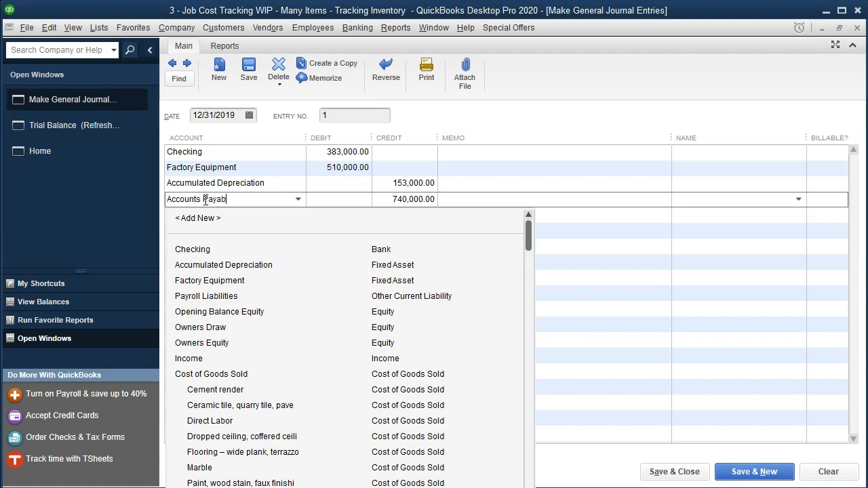
type("le")
key("Tab")
key("Return")
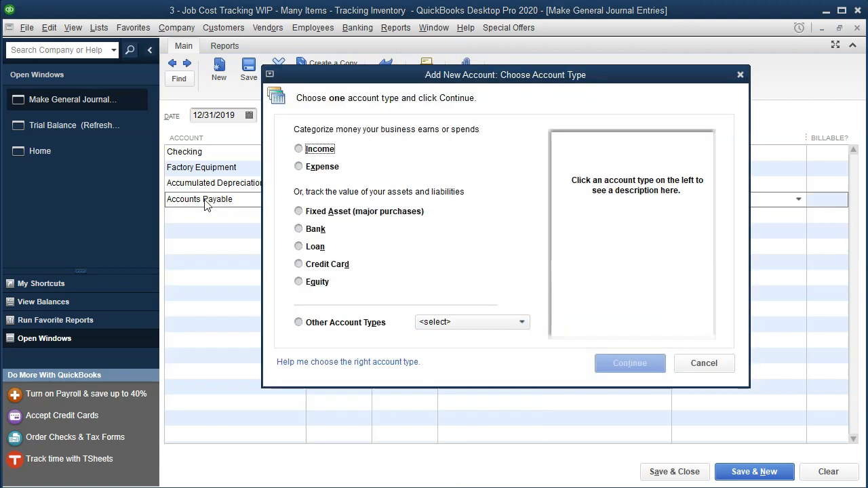
left_click(488, 320)
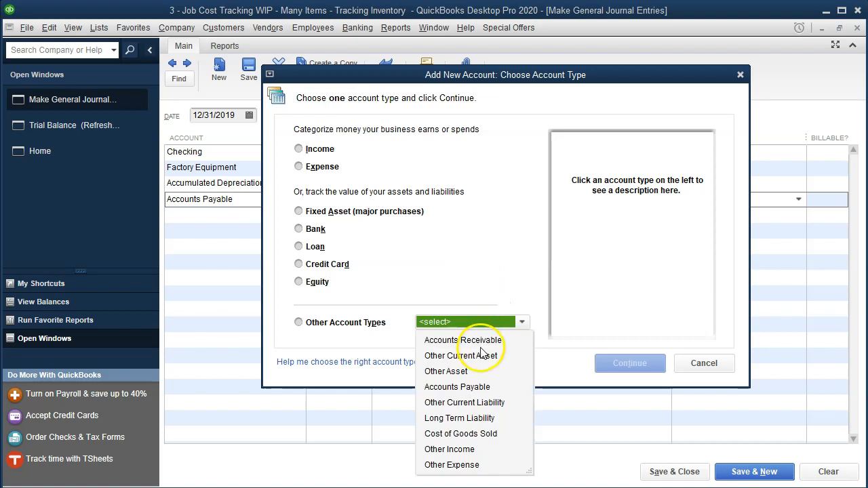
left_click(460, 388)
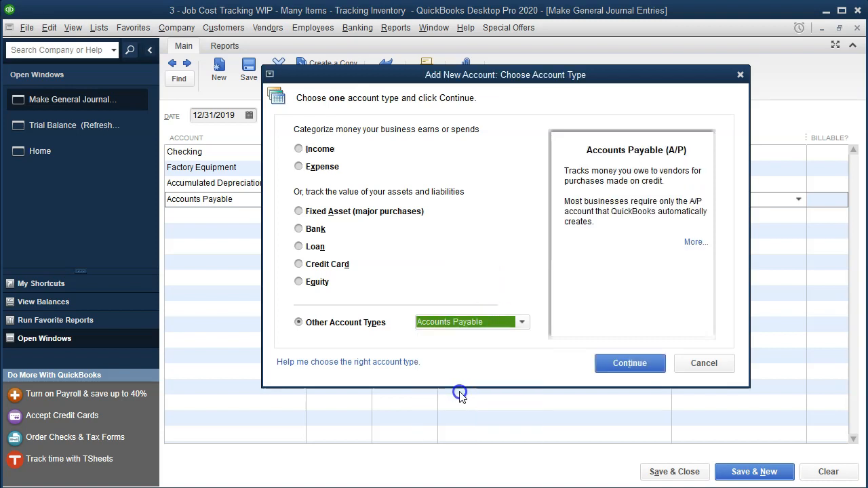
left_click(617, 361)
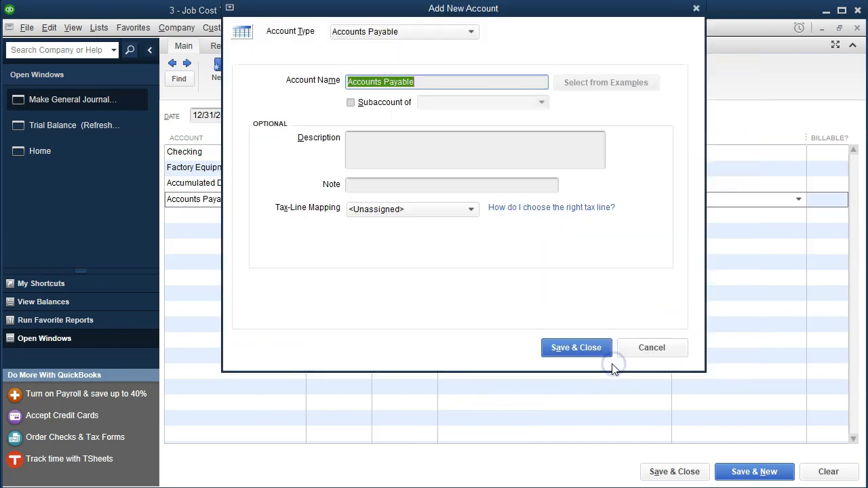
left_click(589, 349)
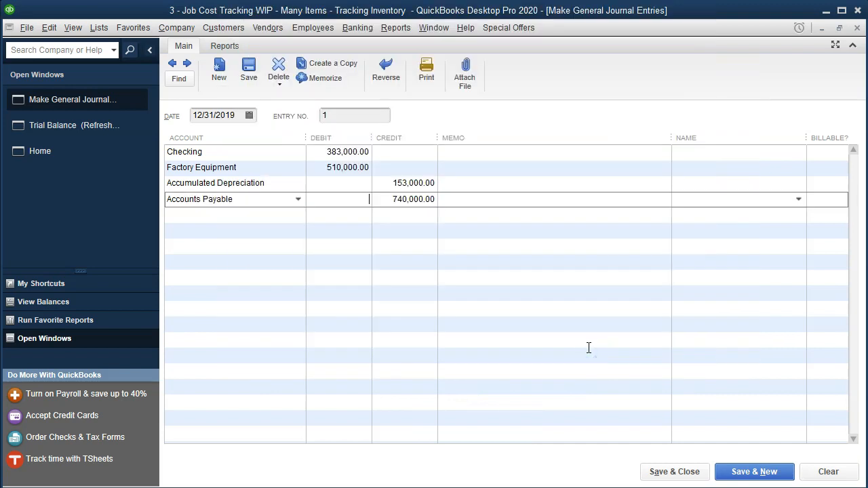
Step: Recheck the worksheet, credit Accounts Payable 45,000 on the fourth line, and quick-add Home Dopot as that line's name
key("Tab")
key("alt+Tab")
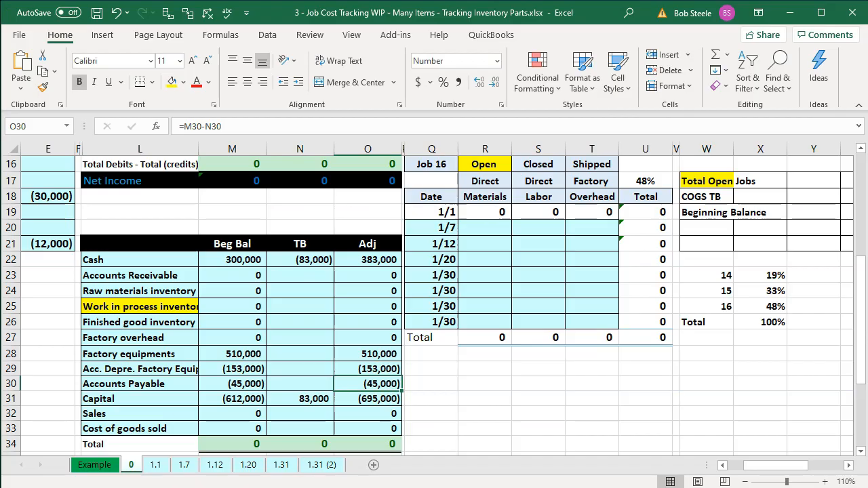
key("alt+Tab")
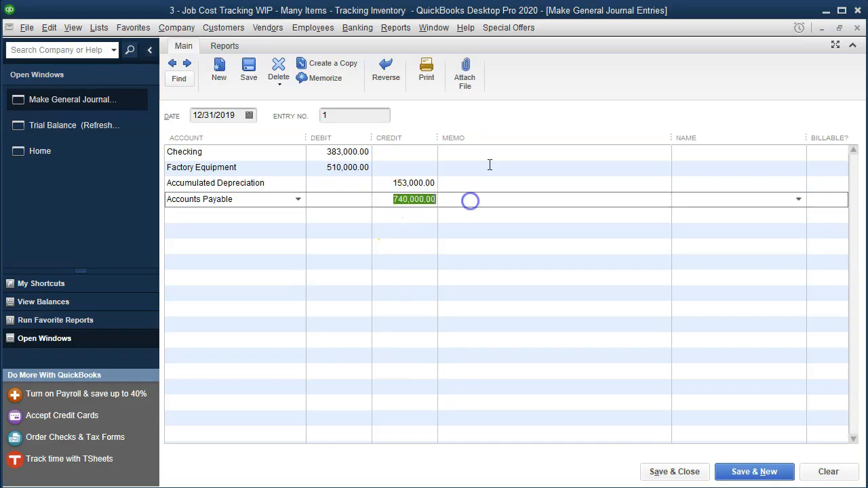
type("45")
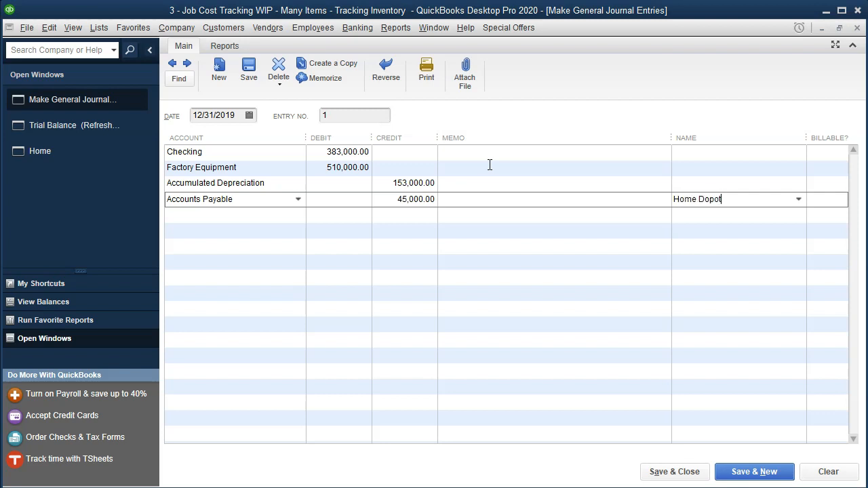
key("Tab")
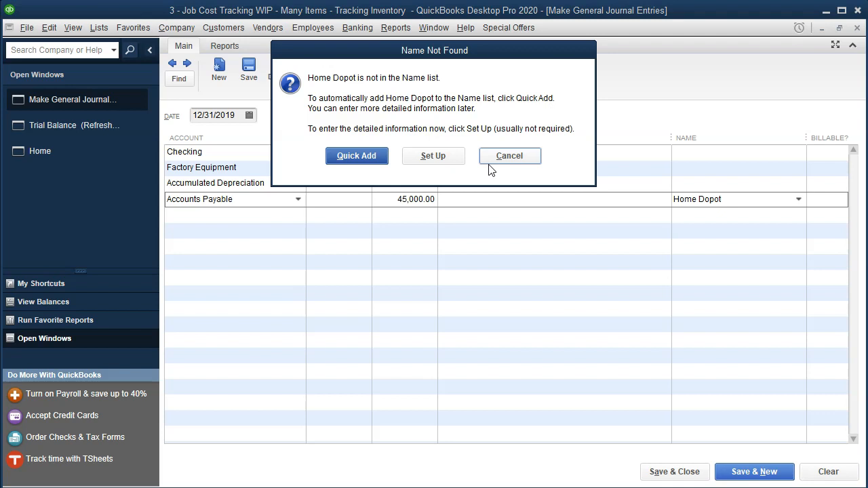
left_click(348, 156)
left_click(480, 179)
left_click(461, 252)
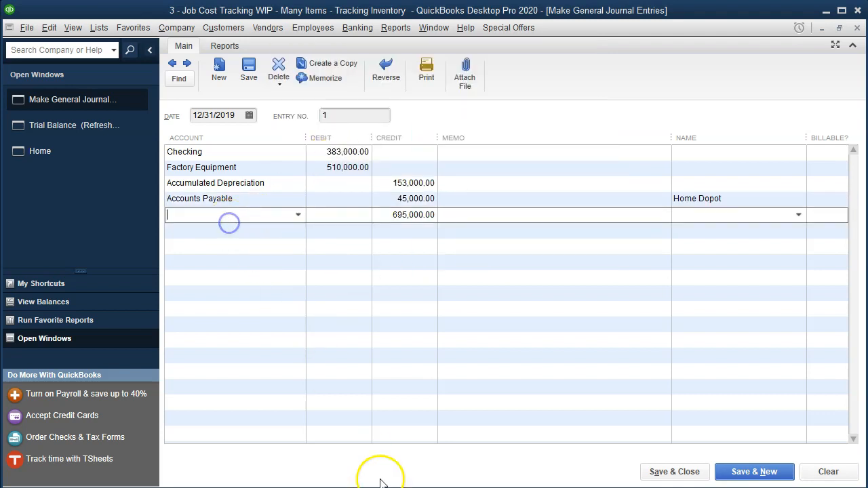
Step: Check the capital adjustment in Excel and assign Owners Equity to the journal entry's fifth line with the 695,000 credit
key("alt+Tab")
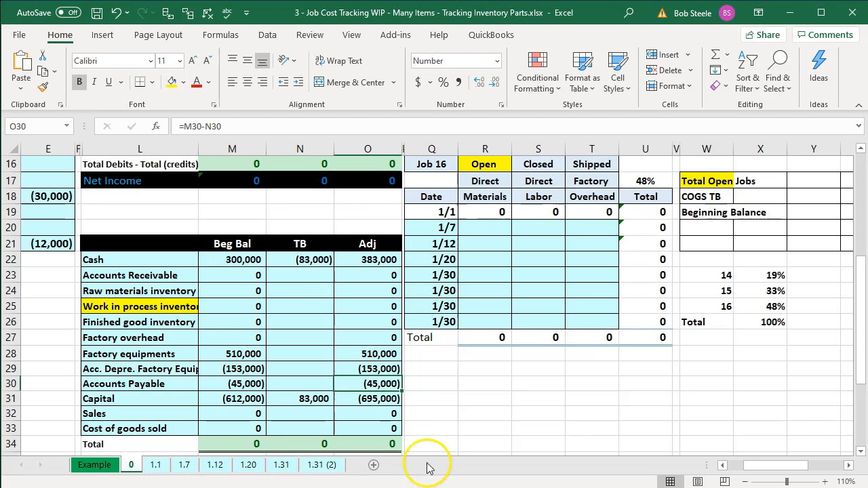
left_click(381, 397)
key("alt+Tab")
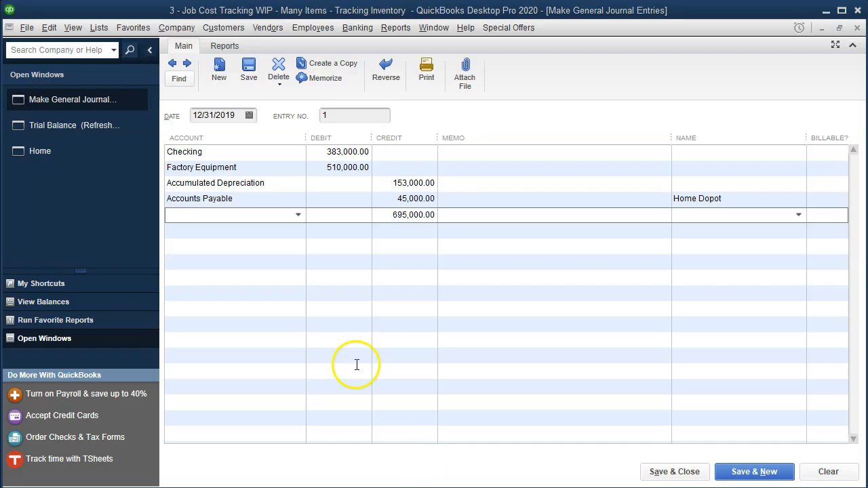
left_click(298, 216)
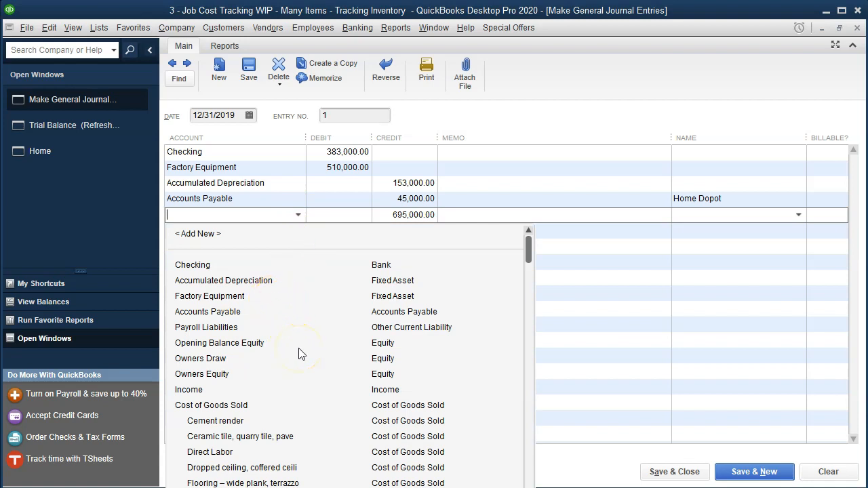
left_click(230, 377)
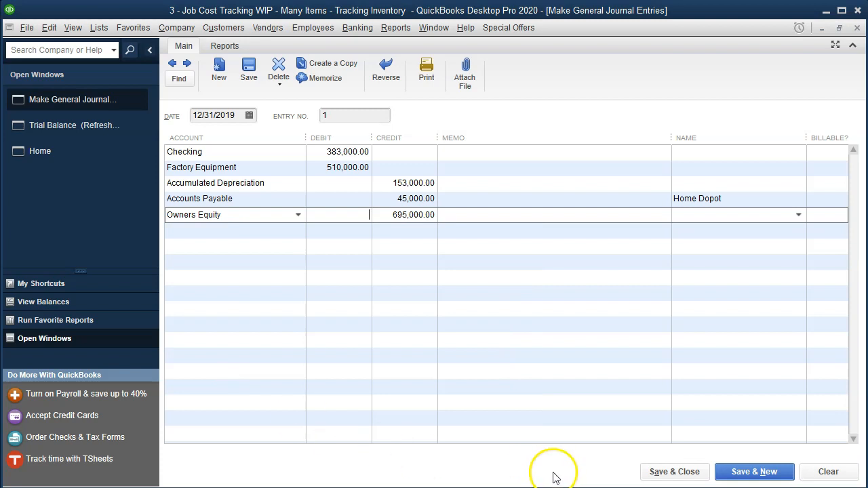
Step: Save and close the journal entry, accepting the future transaction date and the fixed asset tracking notice
left_click(703, 475)
left_click(404, 143)
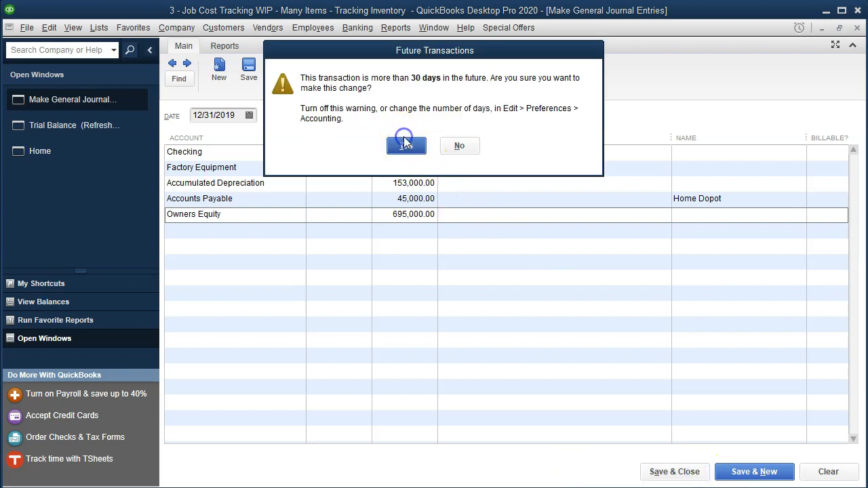
left_click(507, 247)
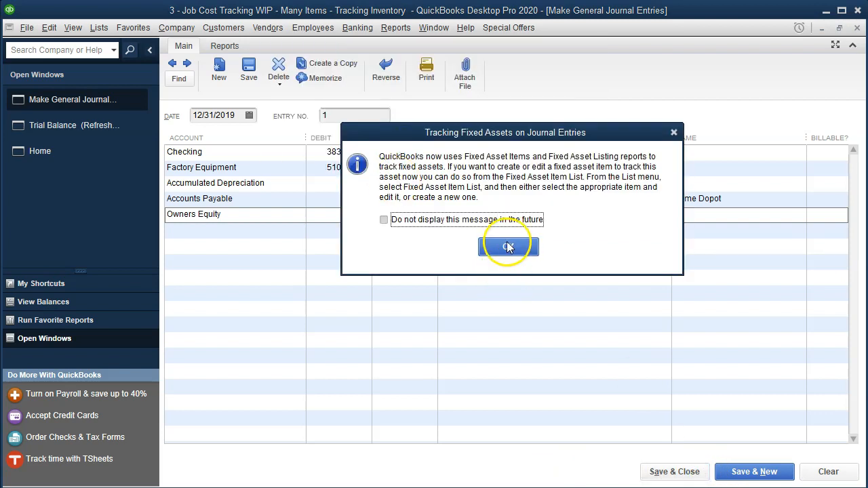
left_click(403, 219)
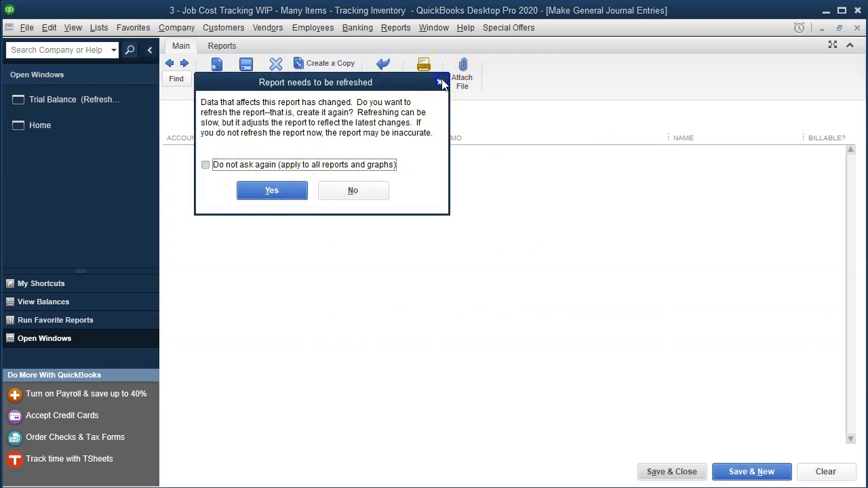
Step: Refresh the Trial Balance report and review the checking, depreciation, equipment, payable and equity balances
left_click(442, 83)
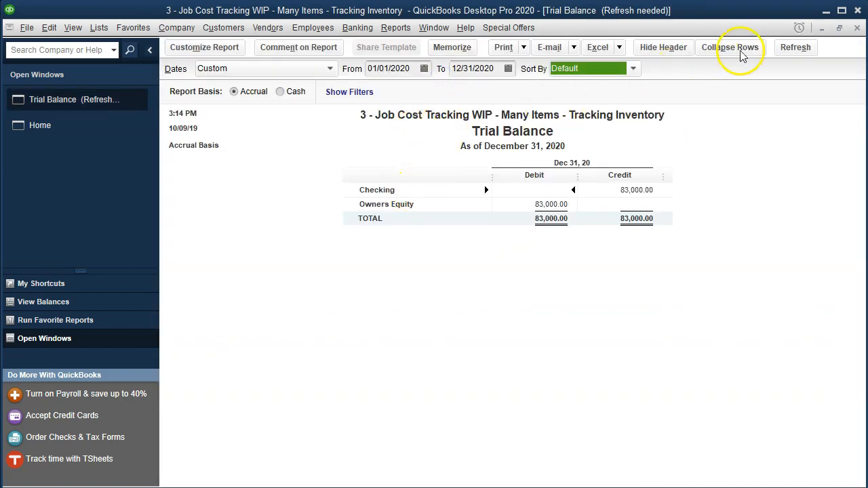
left_click(794, 47)
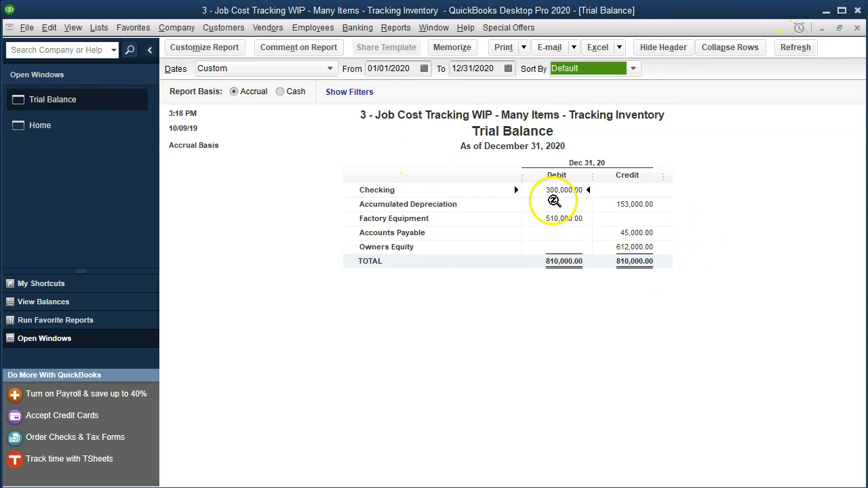
left_click(554, 201)
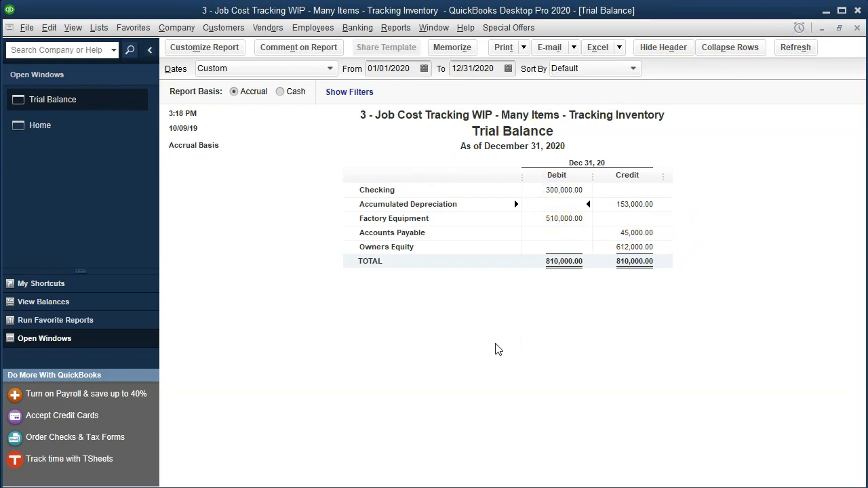
key("Down")
key("Left")
key("Down")
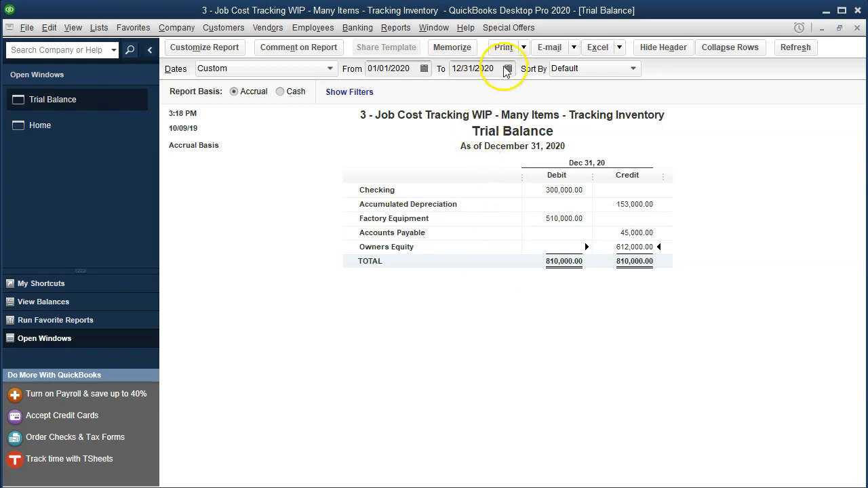
Step: Set the Trial Balance report's end date to 01/01/2020
left_click(482, 68)
type("01/01/2020")
key("Tab")
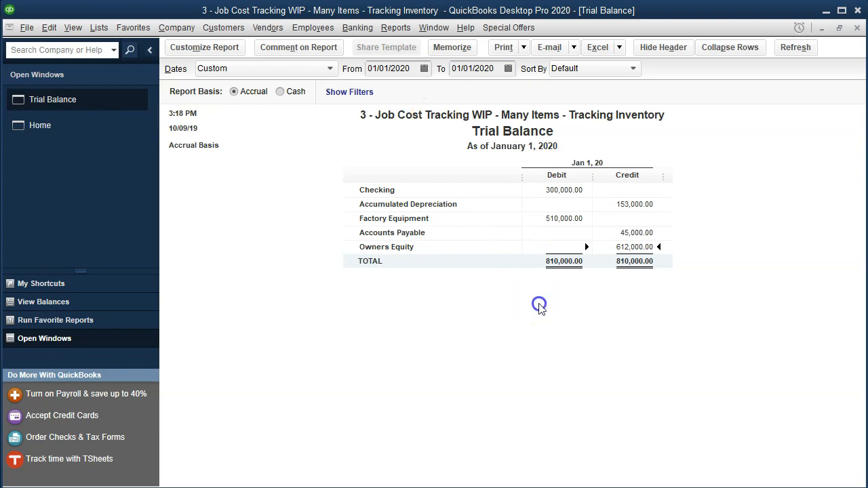